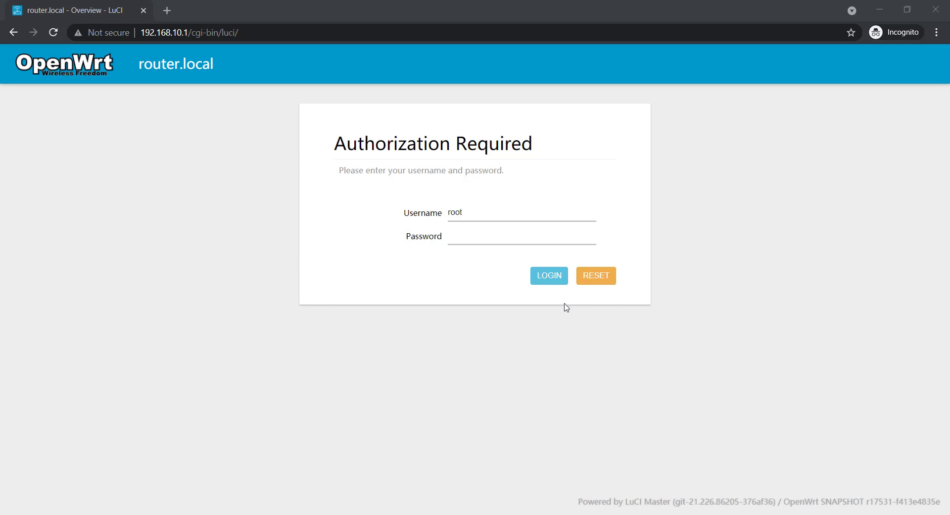
Step: Log in to the router's web interface as root and open the Software page under System
{"action": "left_click", "coordinate": [547, 273]}
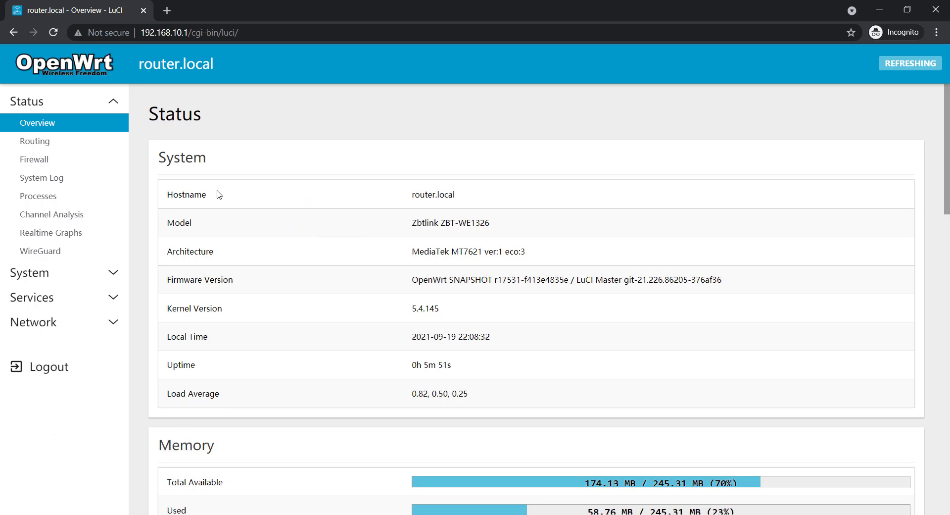
{"action": "left_click", "coordinate": [47, 273]}
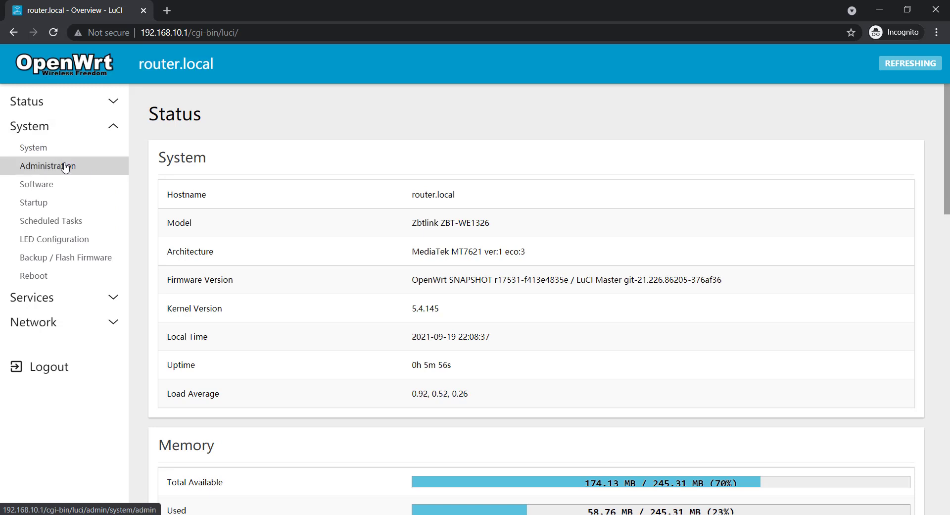
{"action": "left_click", "coordinate": [47, 185]}
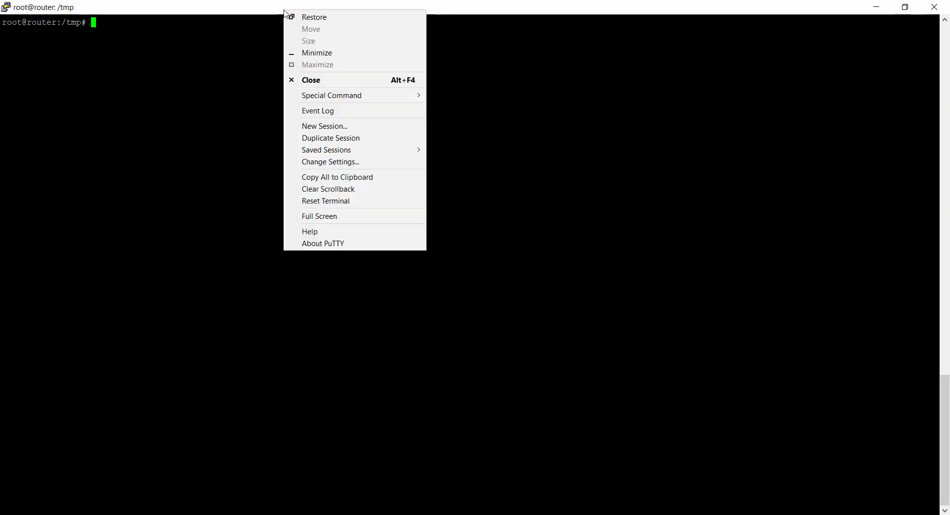
Step: Minimize the existing terminal and start a new PuTTY SSH session to 192.168.10.1 on port 22
{"action": "left_click", "coordinate": [518, 104]}
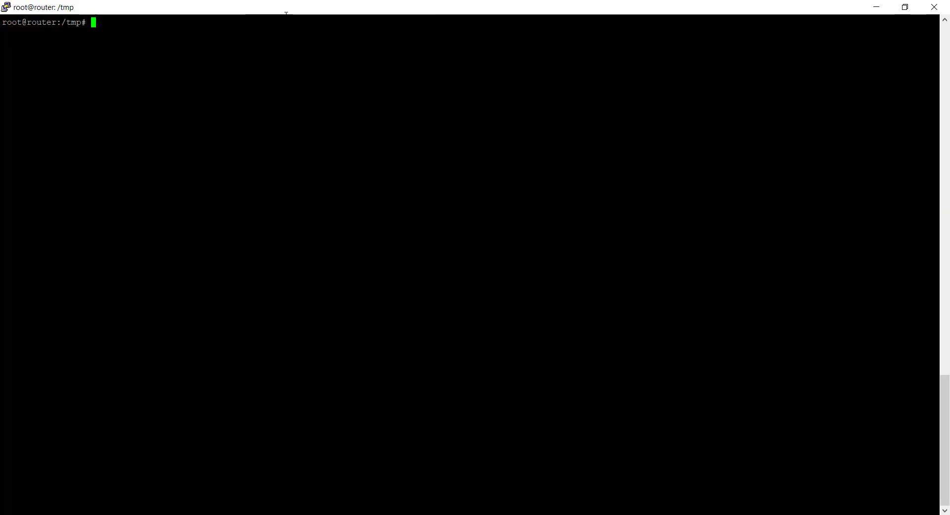
{"action": "left_click", "coordinate": [877, 7]}
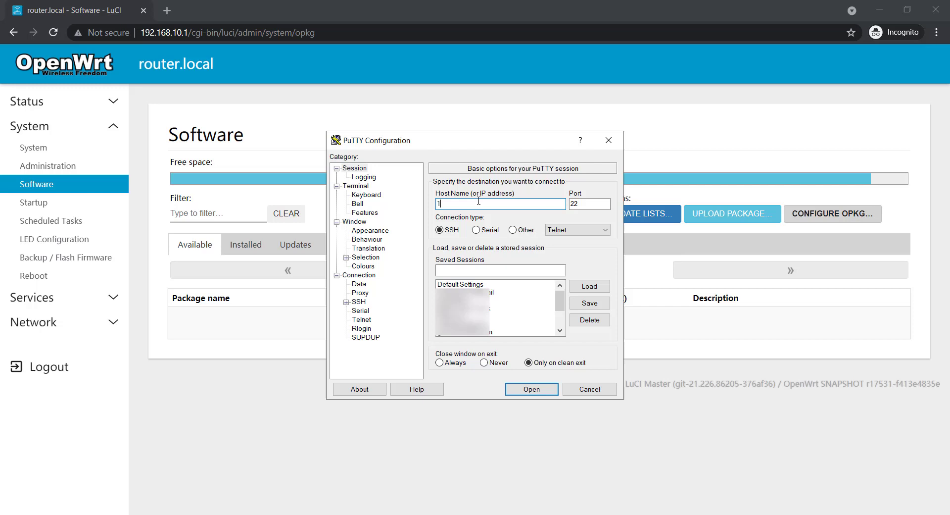
{"action": "type", "text": "192.168.1"}
{"action": "type", "text": ".10.1"}
{"action": "key", "text": "Return"}
{"action": "left_click", "coordinate": [432, 331]}
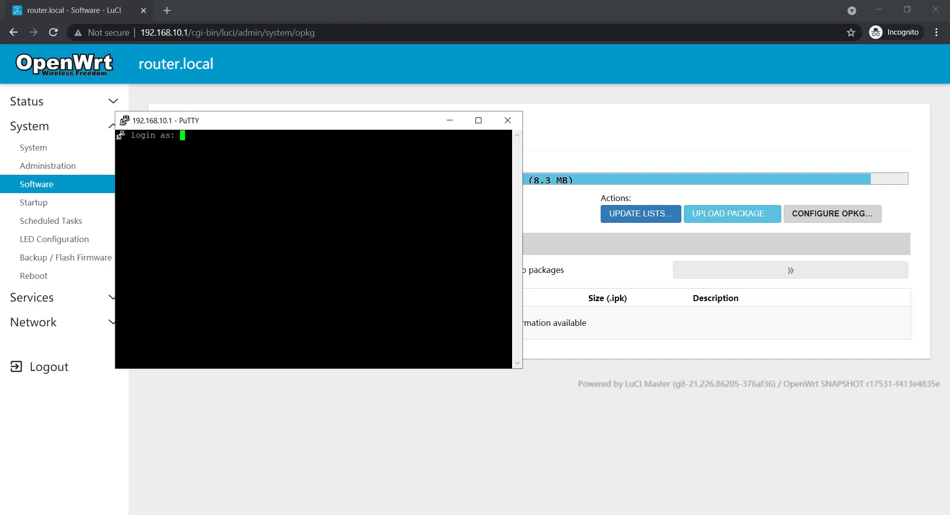
Step: Log in to the SSH session as root and clear the terminal
{"action": "type", "text": "root"}
{"action": "key", "text": "Return"}
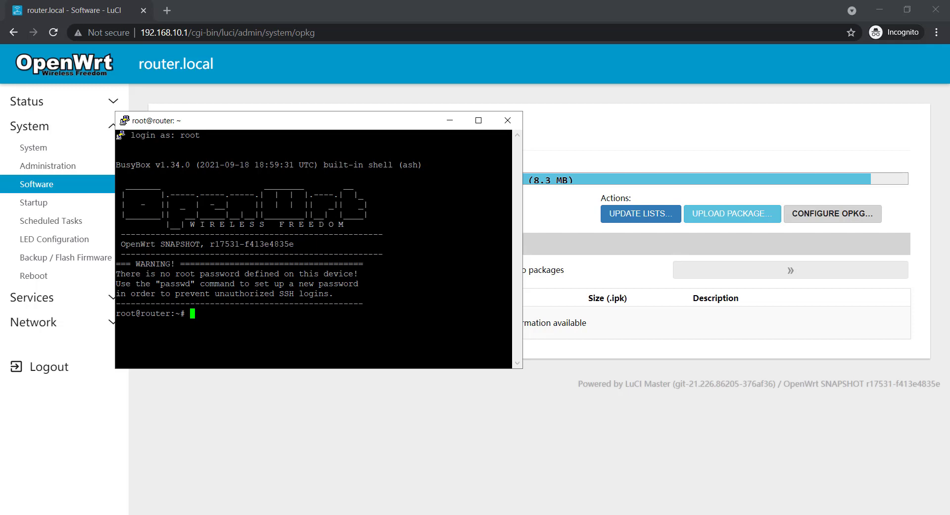
{"action": "type", "text": "clear"}
{"action": "key", "text": "Return"}
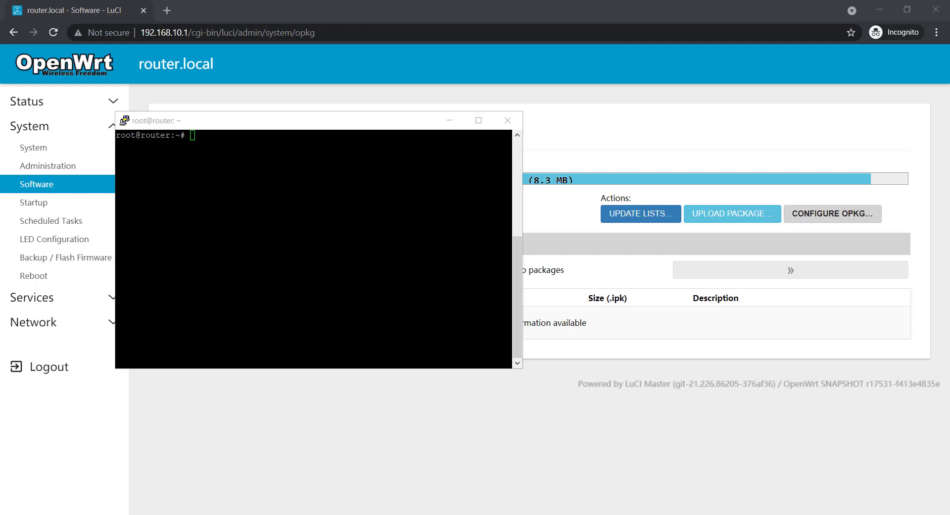
{"action": "type", "text": "wget -O kuoruan-public.key http://openwrt.kuoruan.net/packages/public.key"}
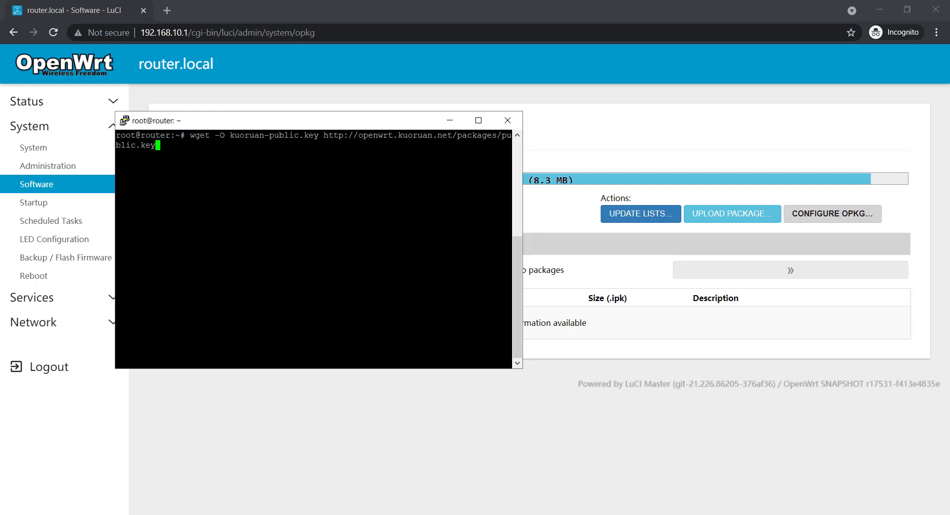
{"action": "key", "text": "Return"}
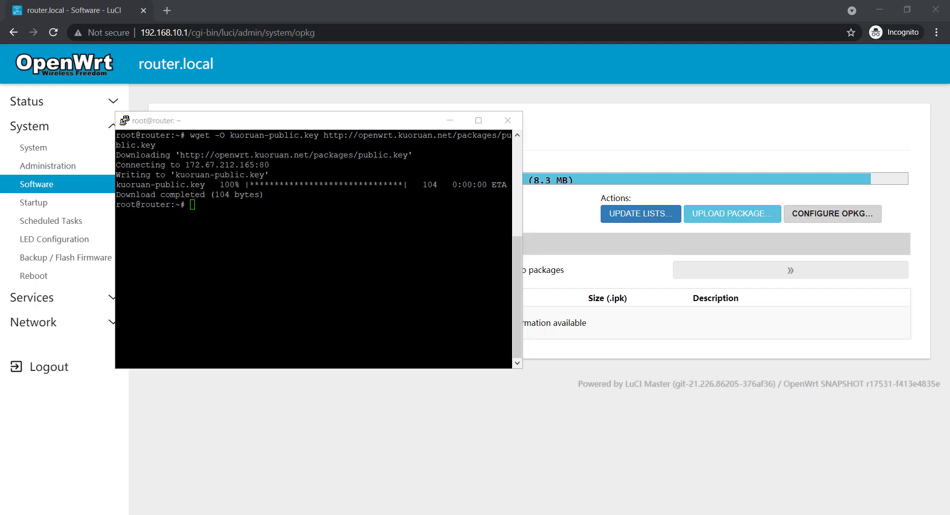
{"action": "type", "text": "opkg-key add kuoruan-public.key"}
{"action": "key", "text": "Return"}
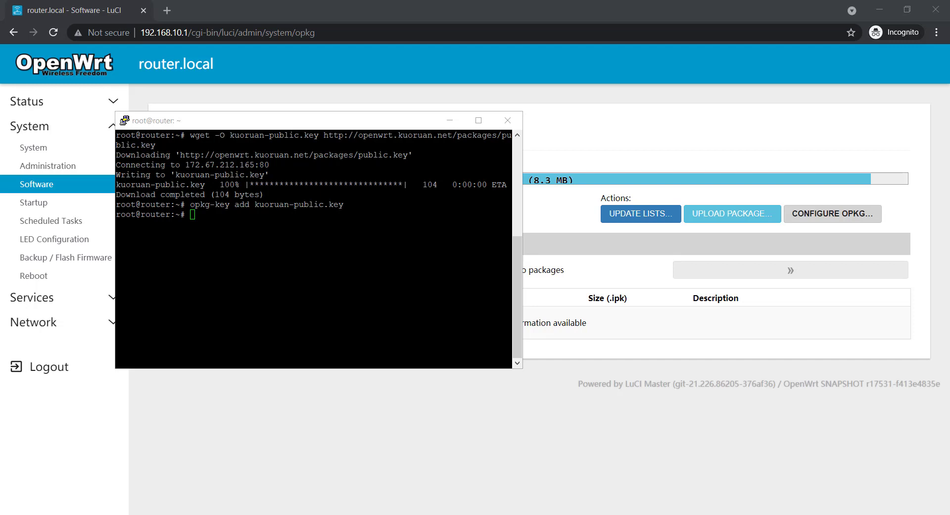
{"action": "type", "text": "echo \"src/gz kuoruan_packages http://openwrt.kuoruan.net/packages/releases/$(. /etc/openwrt_release ; echo $DISTRIB_ARCH)\" \\   >> /etc/opkg/customfeeds.conf"}
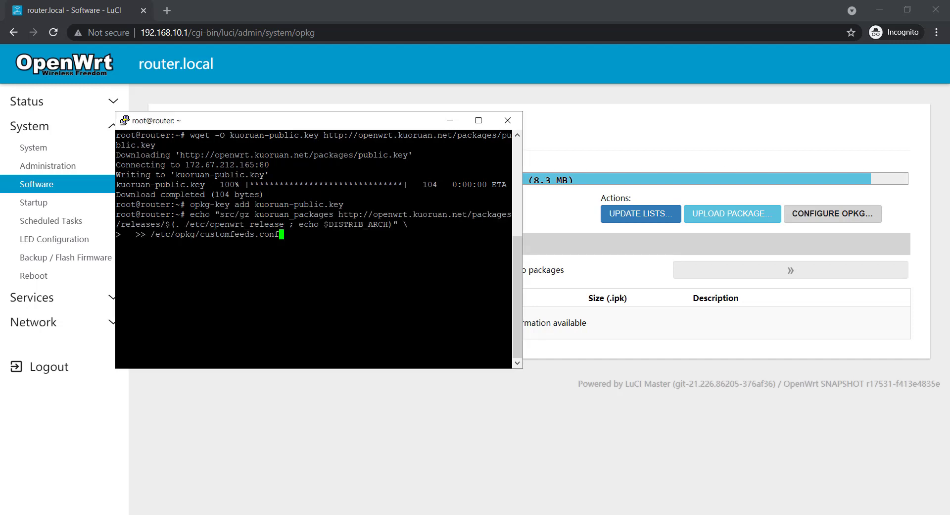
{"action": "left_click_drag", "start_coordinate": [523, 368], "coordinate": [849, 457]}
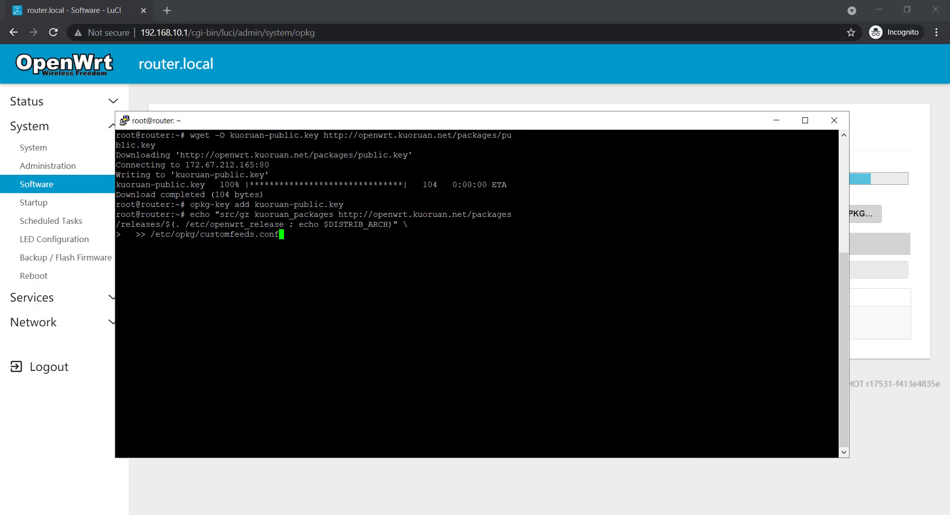
{"action": "key", "text": "Return"}
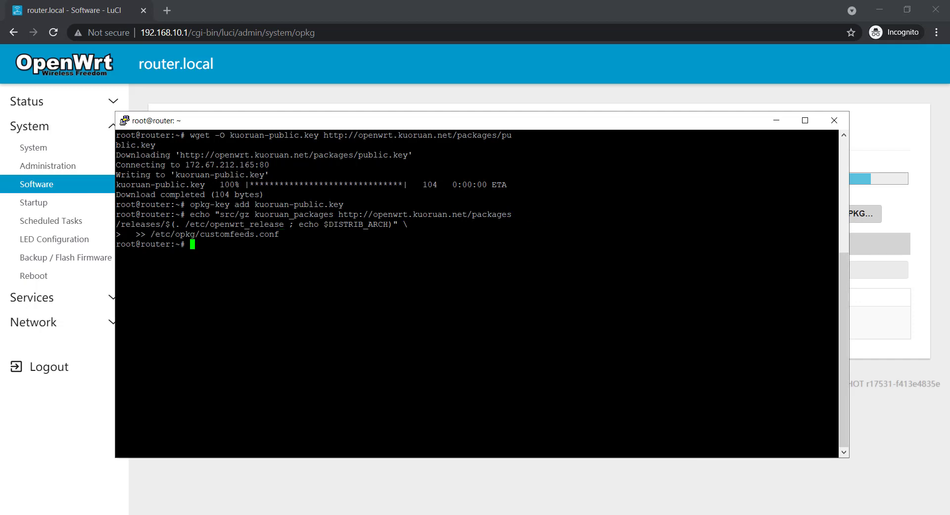
Step: Refresh the available package lists with opkg update
{"action": "key", "text": "alt+Tab"}
{"action": "type", "text": "opkg update"}
{"action": "key", "text": "Return"}
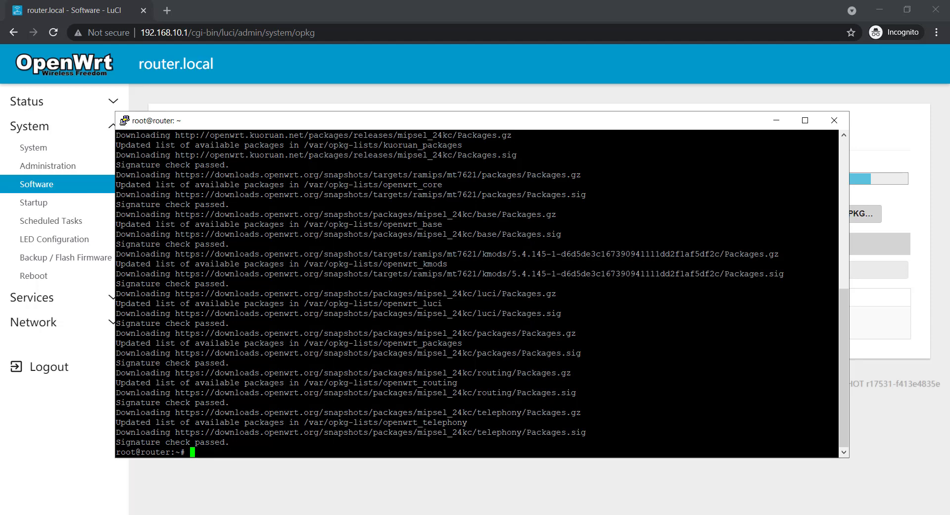
Step: Run opkg remove for dnsmasq, and install the v2ray-core-mini package with opkg
{"action": "type", "text": "opkg remove dn"}
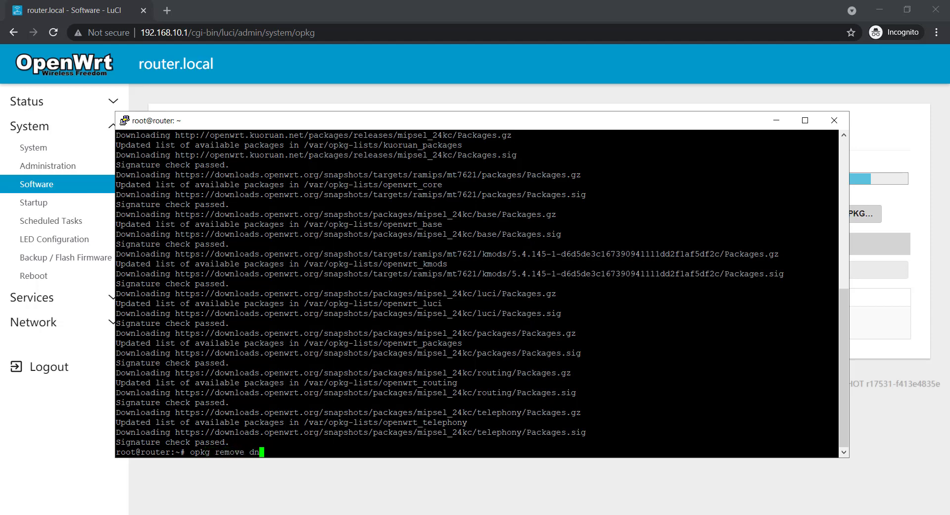
{"action": "type", "text": "smasq"}
{"action": "key", "text": "Return"}
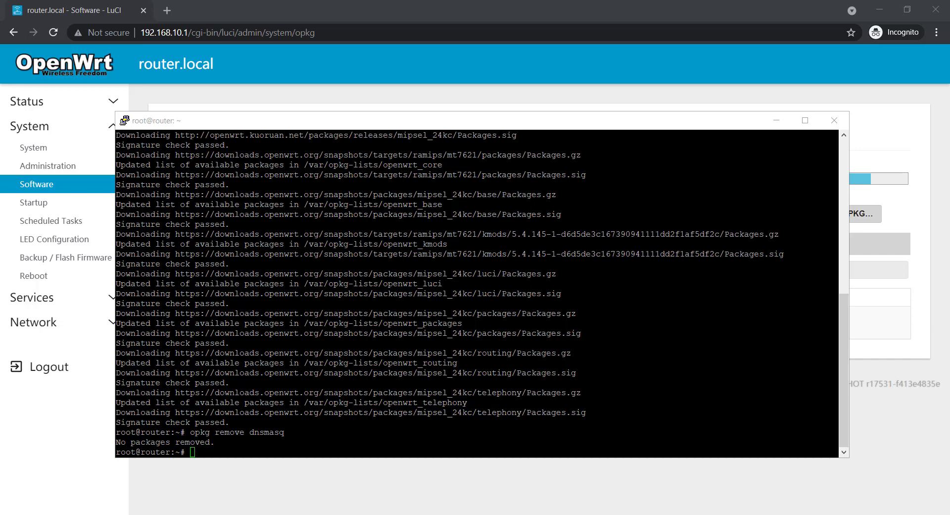
{"action": "type", "text": "opkg install v2ray-core-mini"}
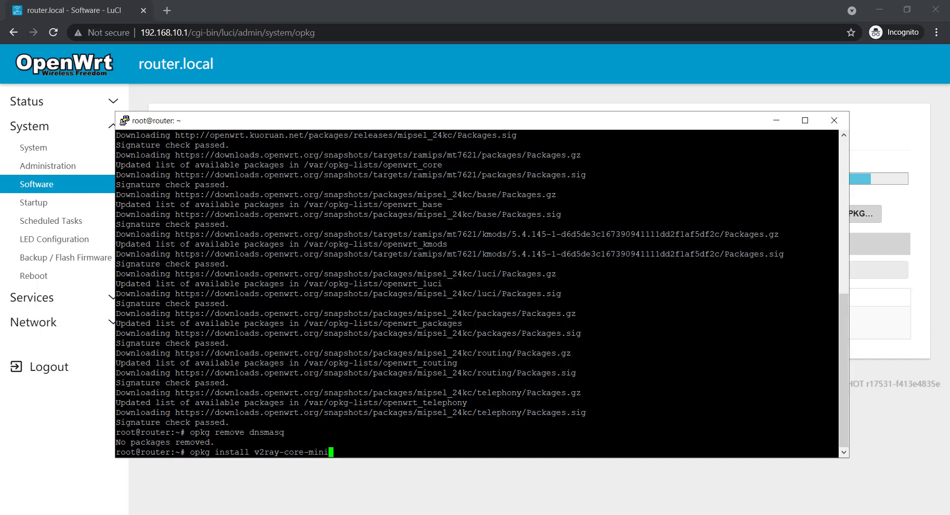
{"action": "key", "text": "Return"}
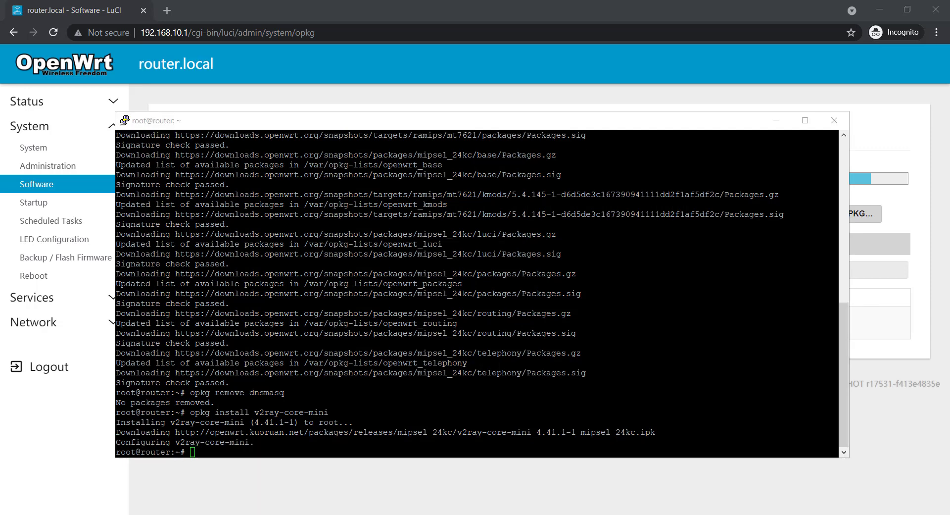
Step: Change to /tmp and download luci-app-v2ray_1.5.6_all.ipk from the kuoruan/luci-app-v2ray v1.5.6-1 release on GitHub with wget
{"action": "type", "text": "cd /tm"}
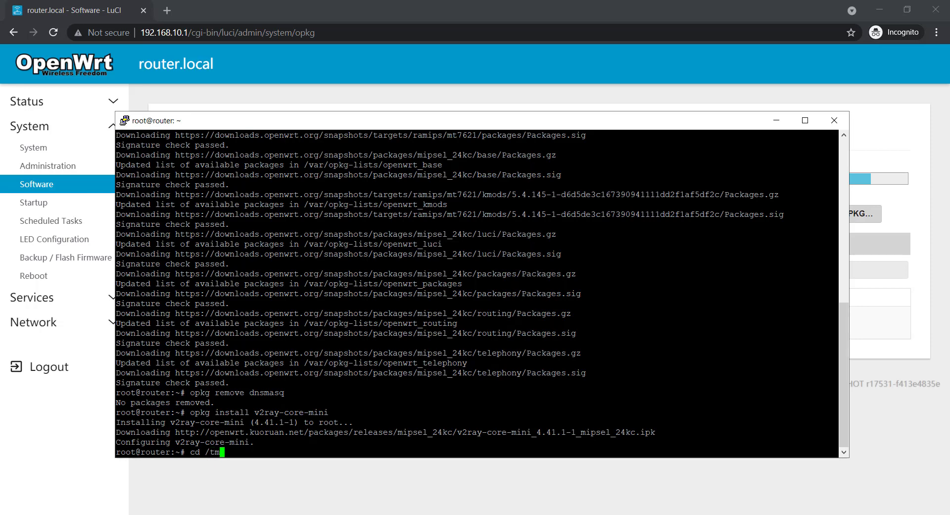
{"action": "key", "text": "Tab"}
{"action": "key", "text": "Return"}
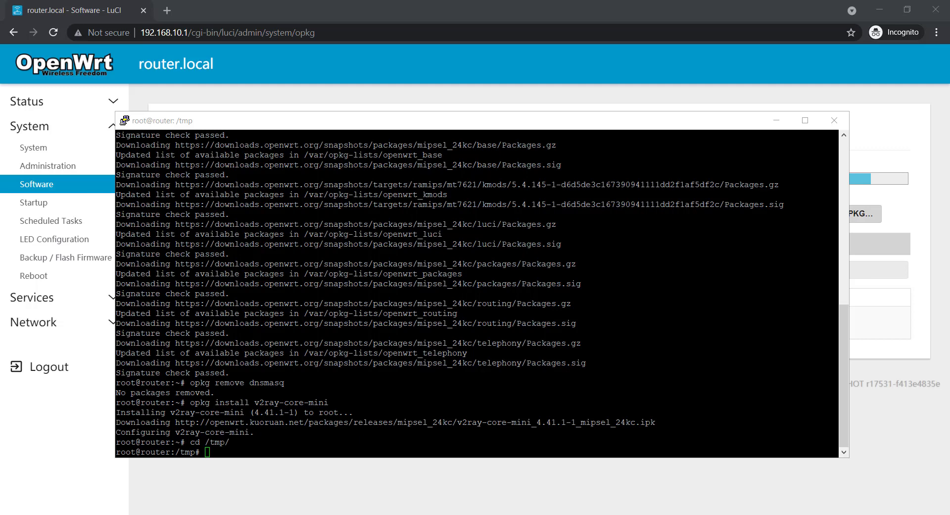
{"action": "type", "text": "wget -O luci-app-v2ray_1.5.6_all.ipk https://github.com/kuoruan/luci-app-v2ray/releases/download/v1.5.6-1/luci-app-v2ray_1.5.6_all.ipk"}
{"action": "key", "text": "Return"}
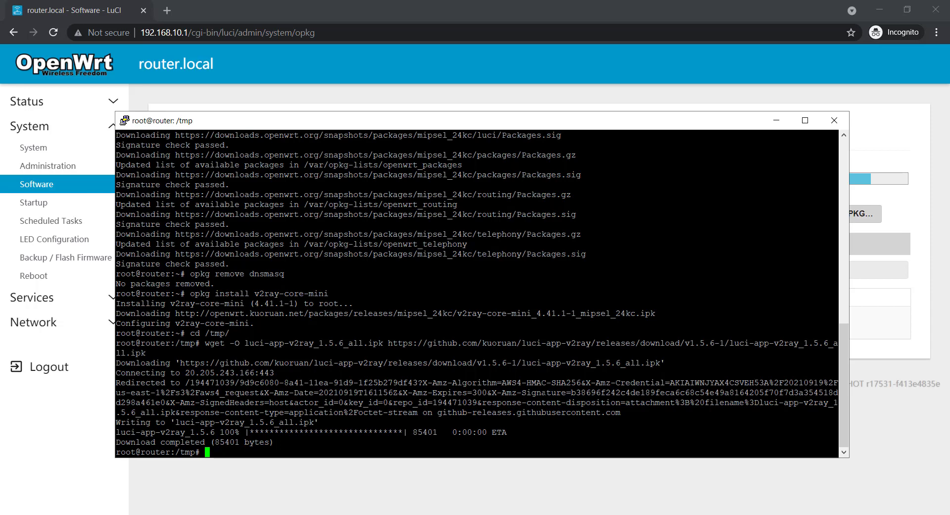
Step: List the files in /tmp and install the downloaded package with opkg install luci-app-v2ray_*.ipk
{"action": "type", "text": "ls"}
{"action": "key", "text": "Return"}
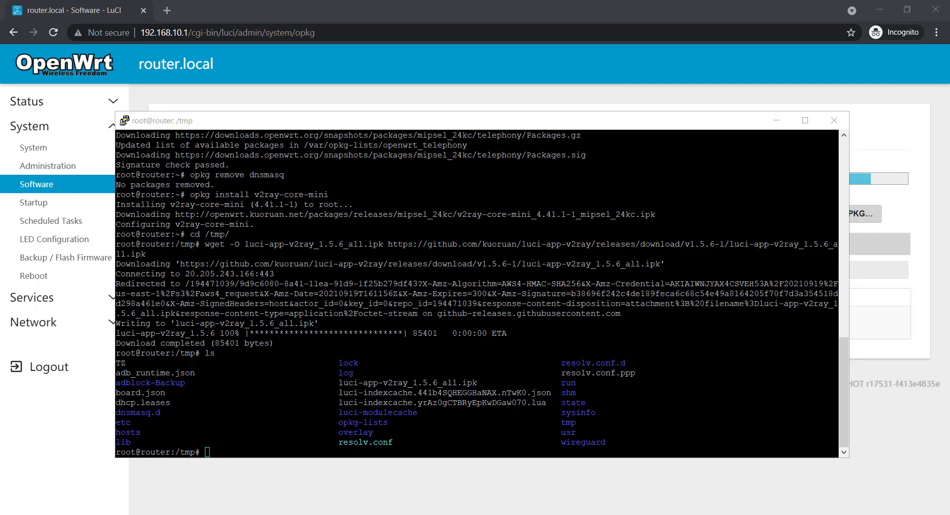
{"action": "key", "text": "alt+Tab"}
{"action": "type", "text": "opkg install luci-app-v2ray_*.ipk"}
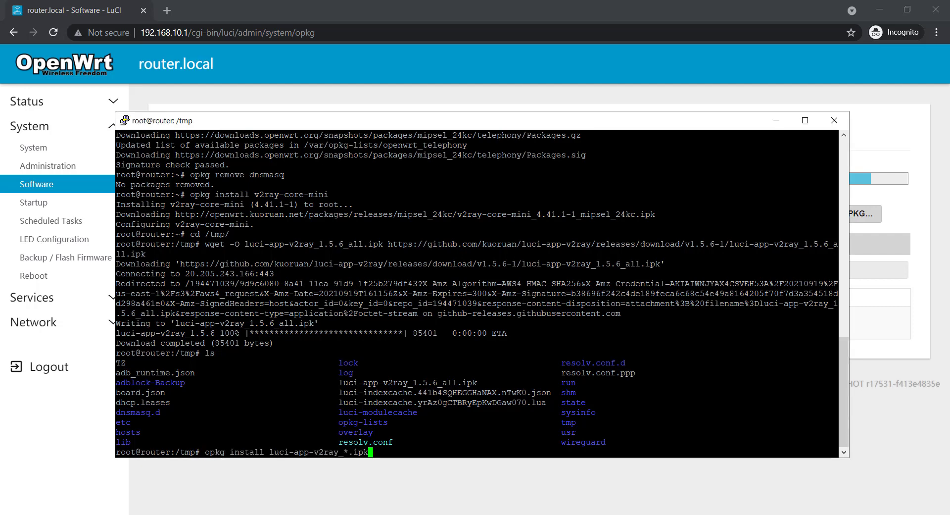
{"action": "key", "text": "Return"}
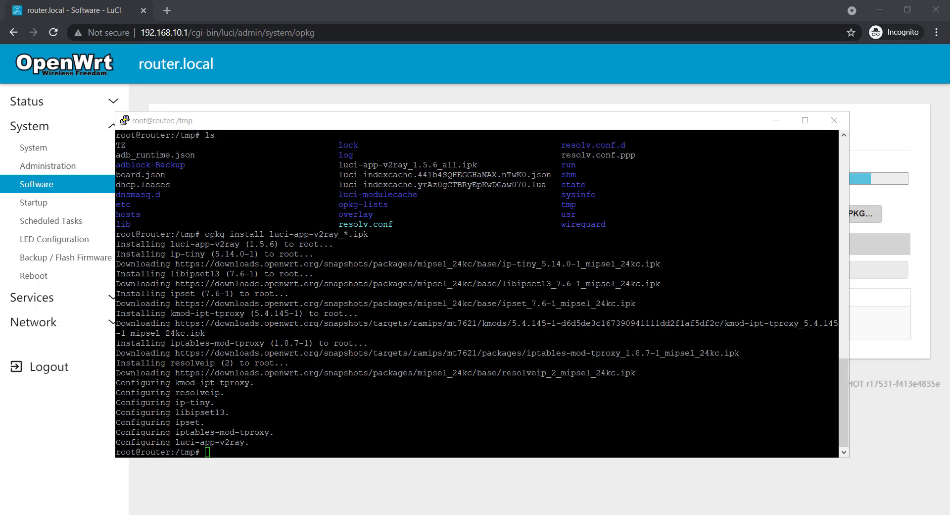
Step: Switch back to the browser, log out of the router's web interface and log in again as root
{"action": "key", "text": "alt+Tab"}
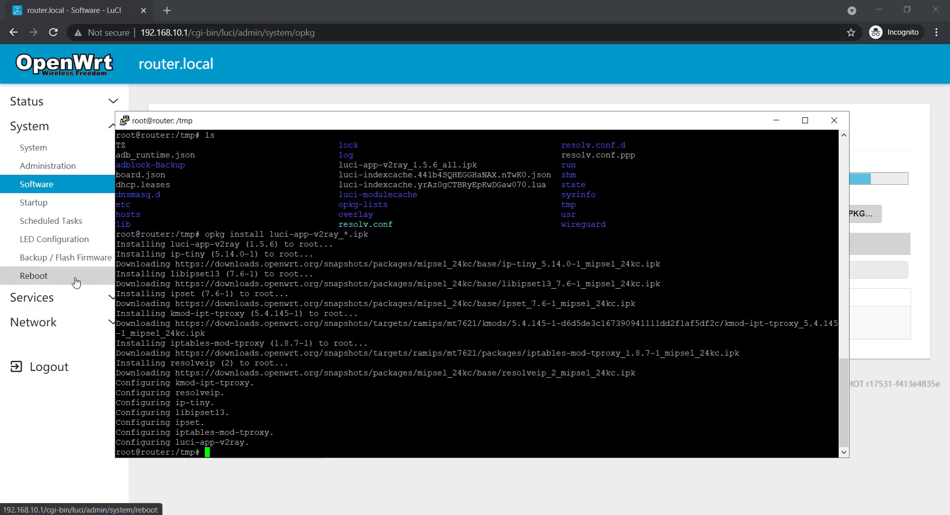
{"action": "left_click", "coordinate": [375, 487]}
{"action": "left_click", "coordinate": [92, 370]}
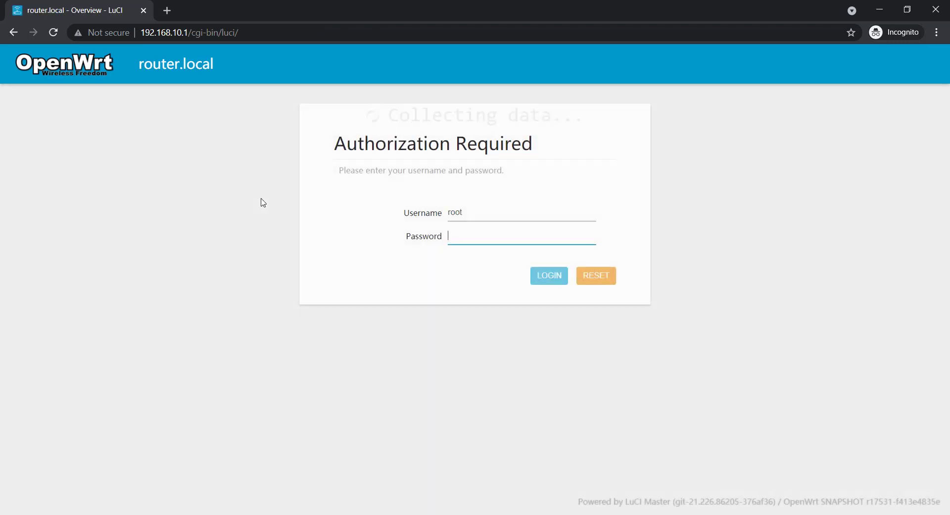
{"action": "left_click", "coordinate": [555, 278]}
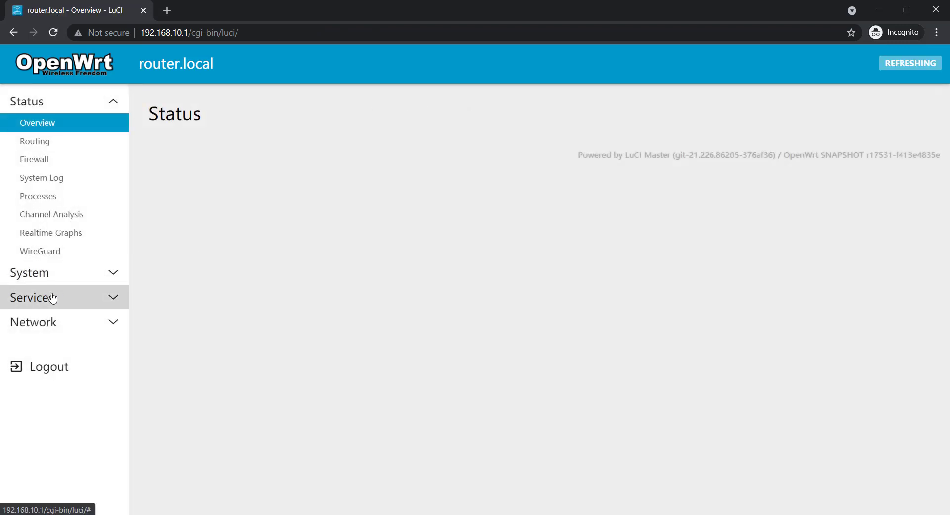
Step: Open the V2Ray service's Global Settings and look through the service options
{"action": "left_click", "coordinate": [112, 298]}
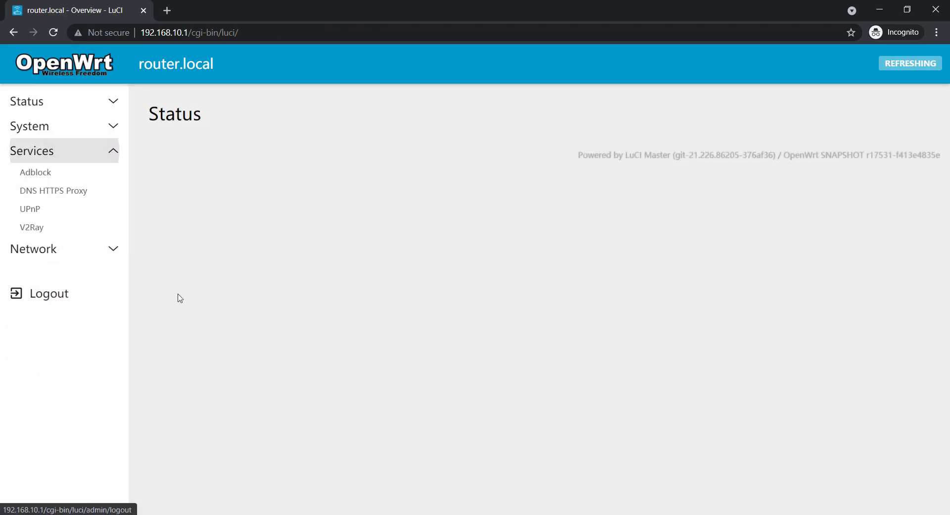
{"action": "left_click", "coordinate": [33, 231]}
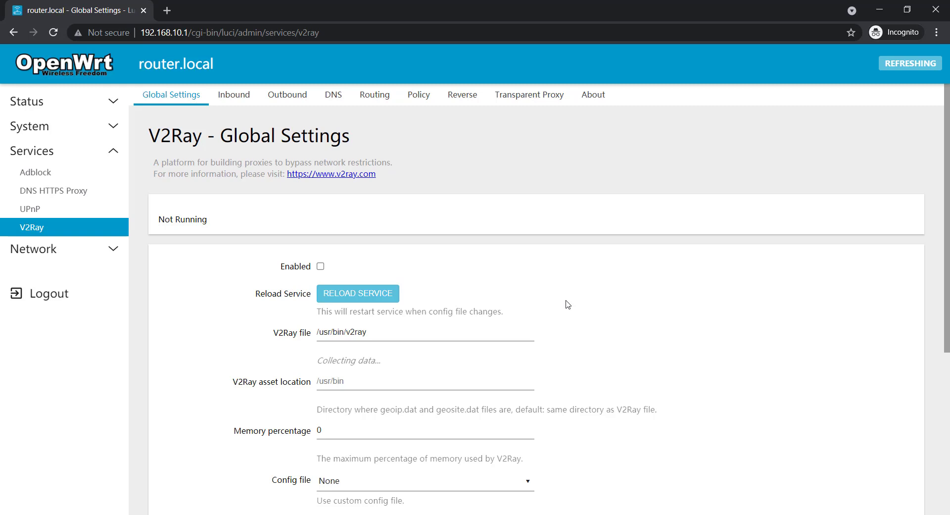
{"action": "scroll", "coordinate": [568, 304], "scroll_direction": "down", "scroll_amount": 1}
{"action": "scroll", "coordinate": [565, 303], "scroll_direction": "down", "scroll_amount": 3}
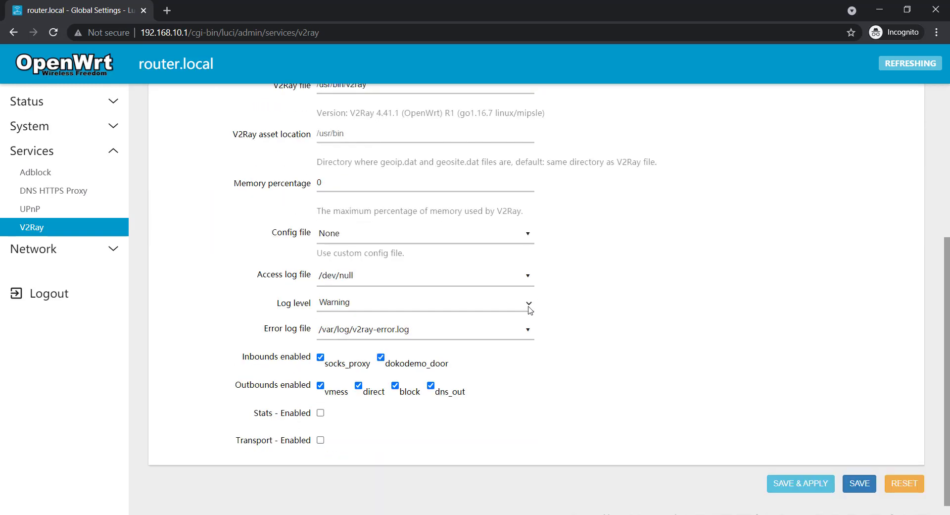
{"action": "scroll", "coordinate": [530, 308], "scroll_direction": "up", "scroll_amount": 5}
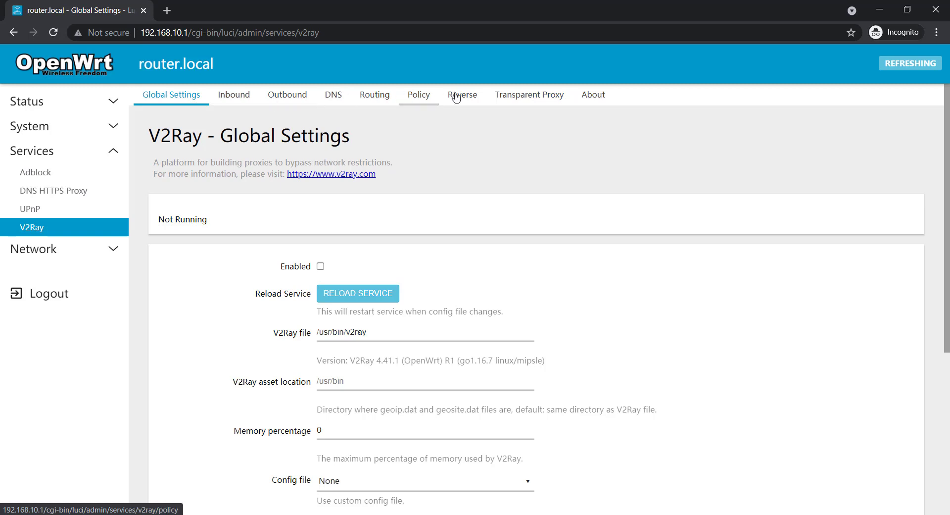
Step: Delete the socks_proxy entry from V2Ray's Inbound list
{"action": "left_click", "coordinate": [235, 98]}
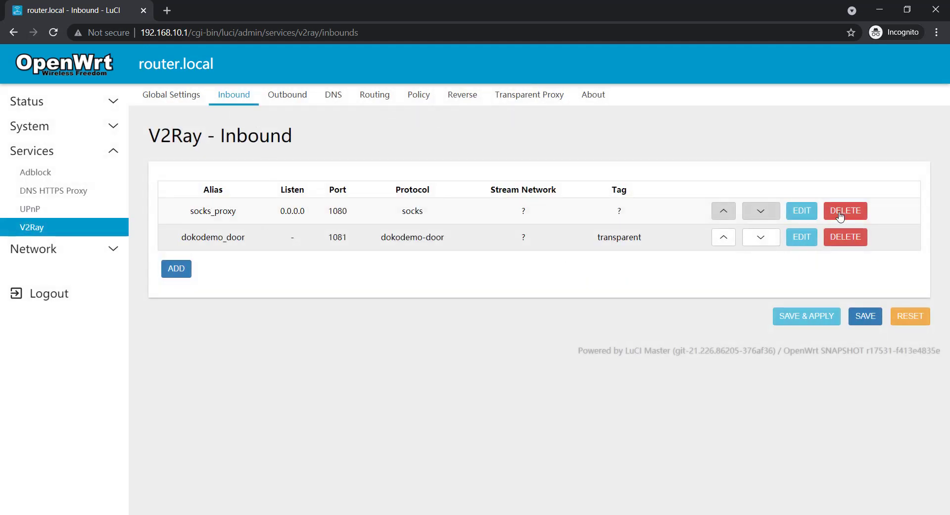
{"action": "left_click", "coordinate": [840, 214]}
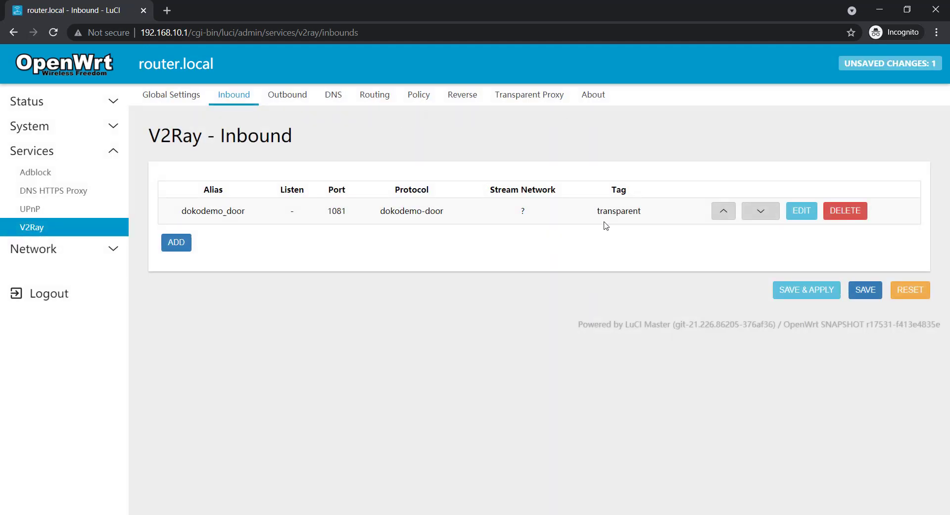
Step: Edit the dokodemo_door inbound to listen on 0.0.0.0 and enable udp alongside tcp for its network
{"action": "left_click", "coordinate": [800, 215]}
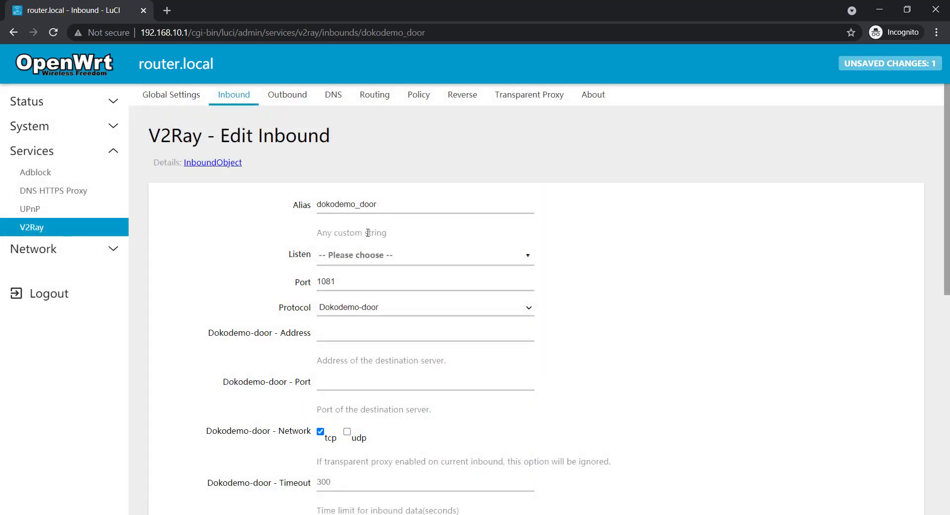
{"action": "left_click", "coordinate": [378, 255]}
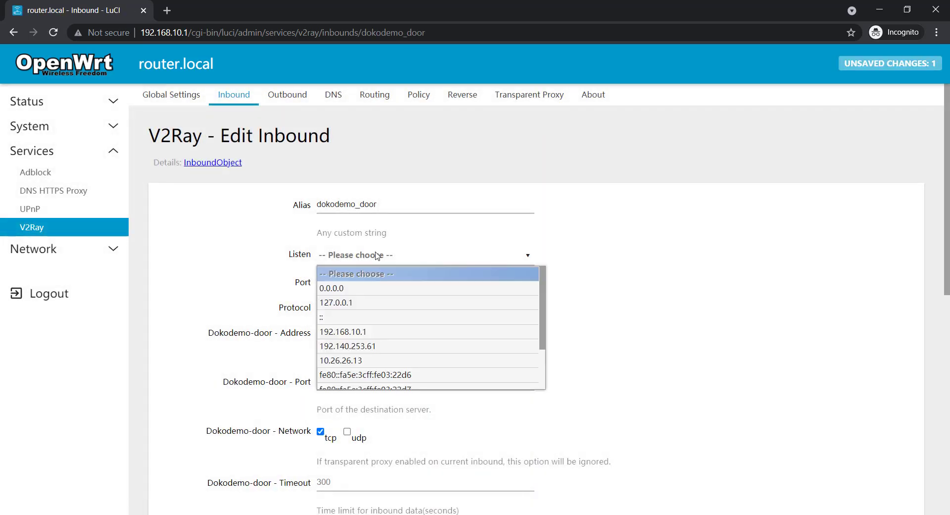
{"action": "left_click", "coordinate": [352, 289]}
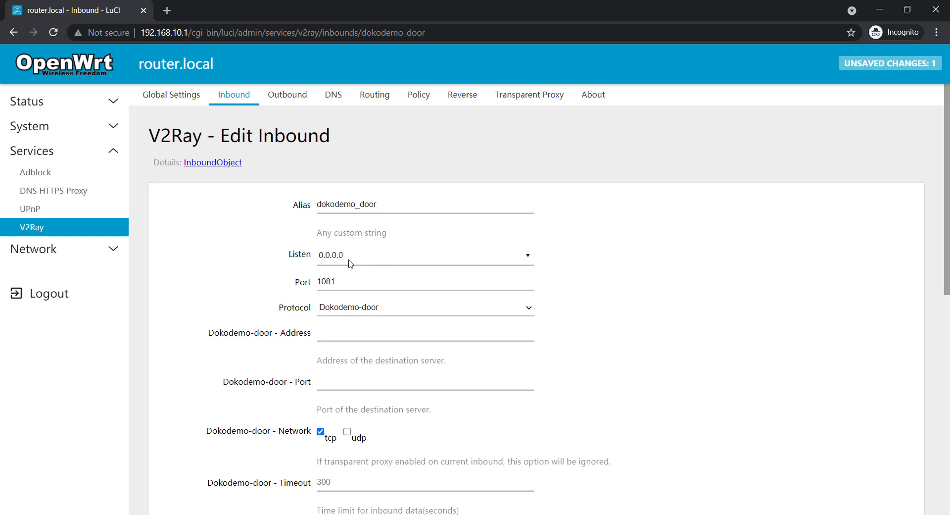
{"action": "scroll", "coordinate": [357, 327], "scroll_direction": "down", "scroll_amount": 3}
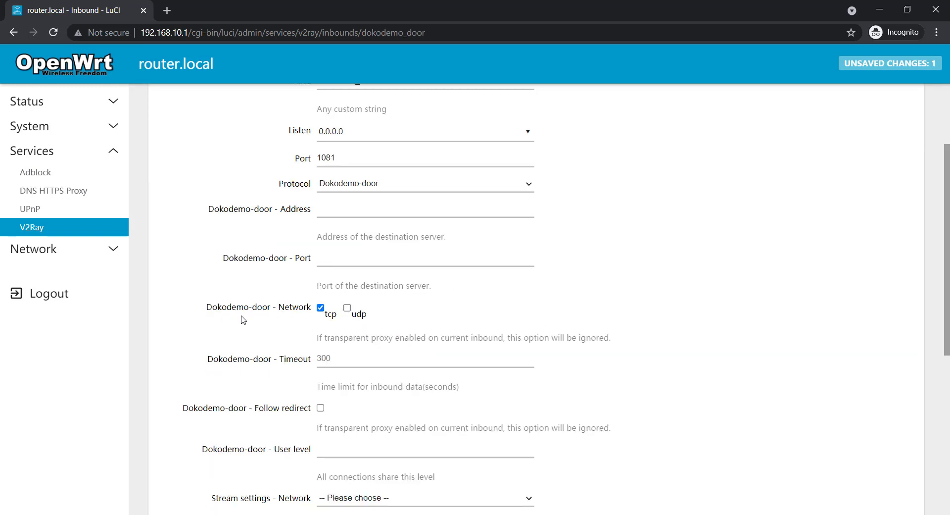
{"action": "left_click", "coordinate": [347, 308]}
Step: Set the dokodemo_door inbound's stream settings network to TCP and save the inbound
{"action": "scroll", "coordinate": [276, 388], "scroll_direction": "down", "scroll_amount": 3}
{"action": "left_click", "coordinate": [378, 375]}
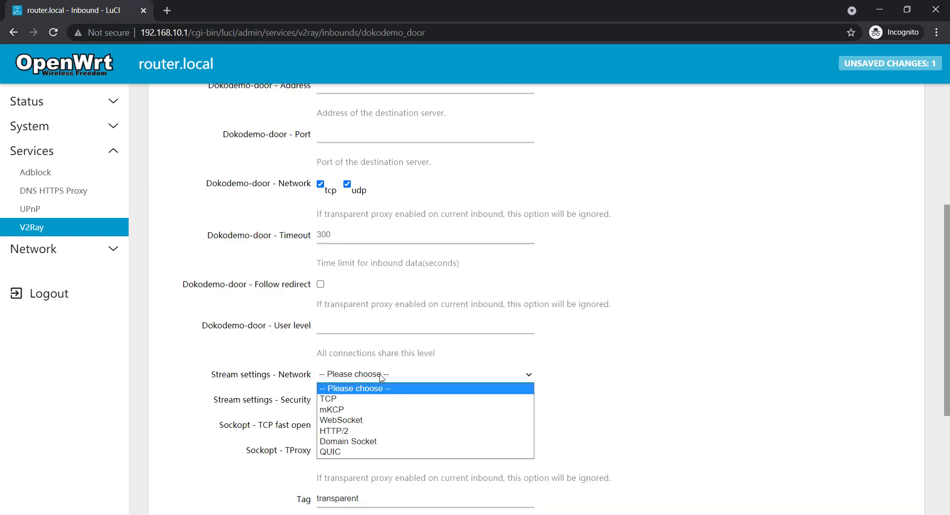
{"action": "left_click", "coordinate": [366, 396]}
{"action": "scroll", "coordinate": [446, 363], "scroll_direction": "down", "scroll_amount": 1}
{"action": "scroll", "coordinate": [446, 363], "scroll_direction": "down", "scroll_amount": 3}
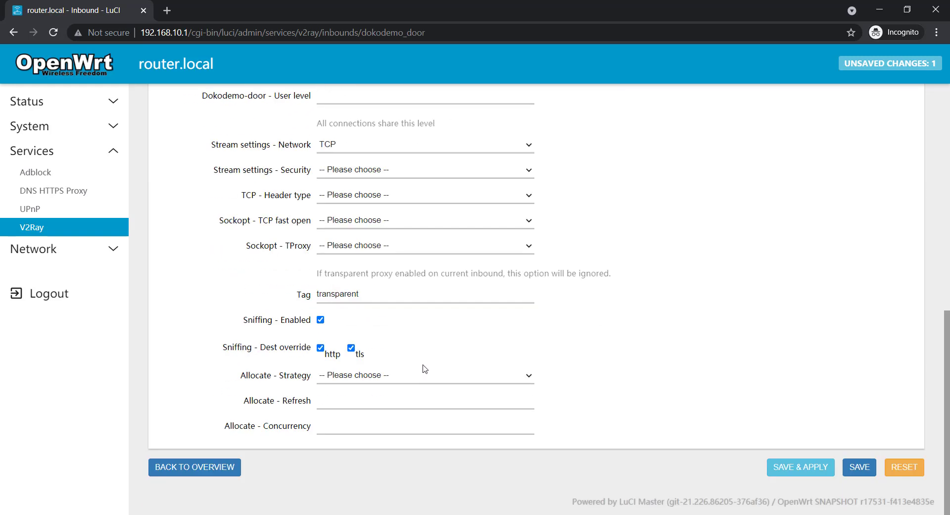
{"action": "left_click", "coordinate": [862, 467]}
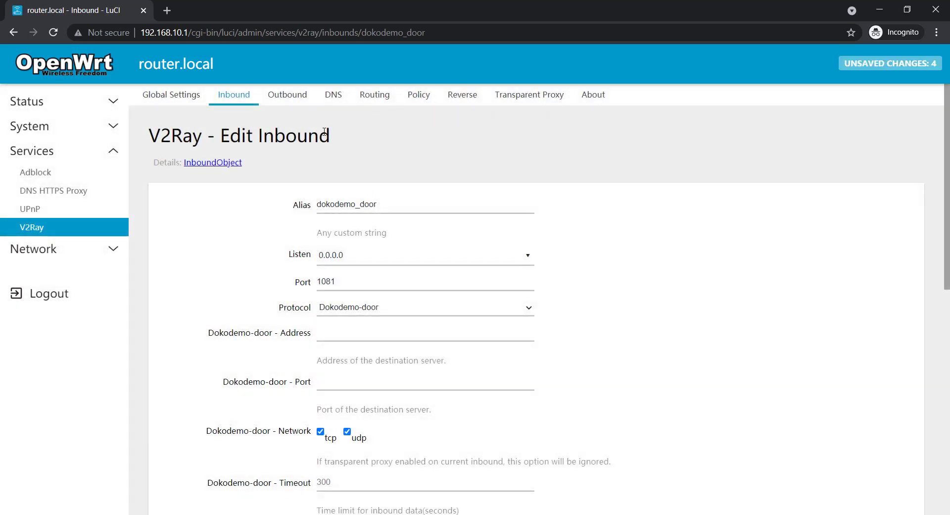
Step: Delete the vmess, direct, block and dns_out entries from V2Ray's Outbound list
{"action": "left_click", "coordinate": [286, 96]}
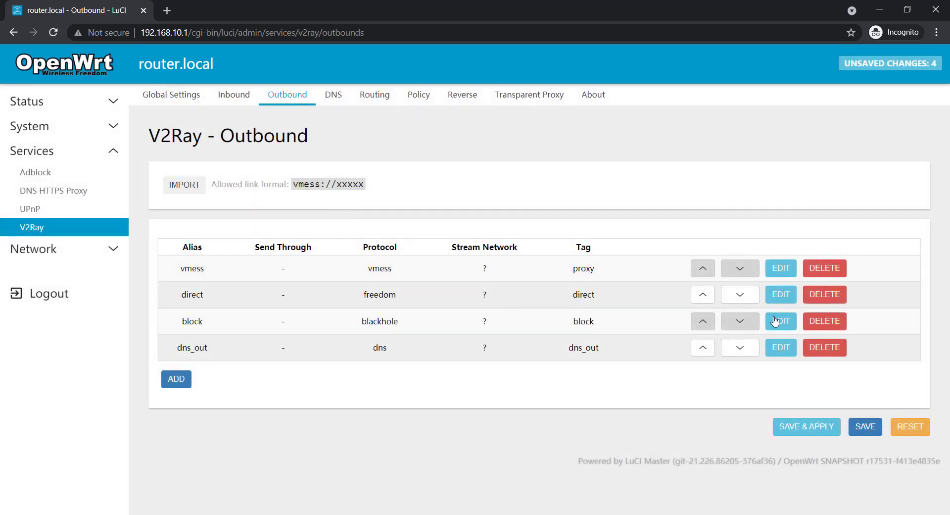
{"action": "left_click", "coordinate": [826, 270]}
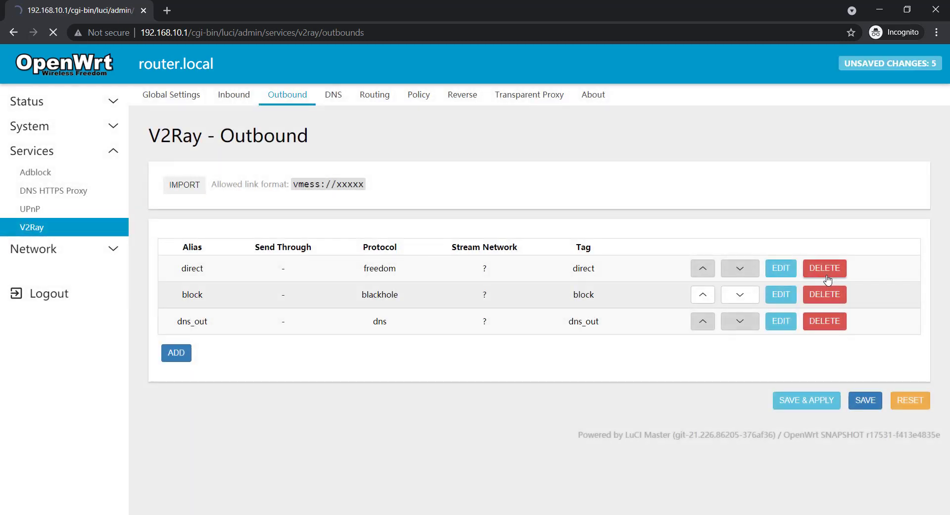
{"action": "left_click", "coordinate": [827, 276]}
{"action": "left_click", "coordinate": [827, 276]}
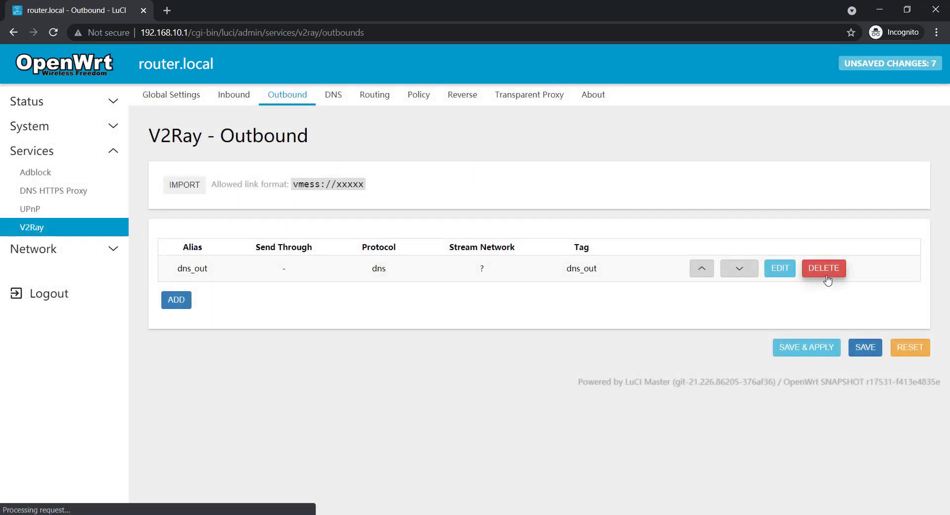
{"action": "left_click", "coordinate": [827, 278]}
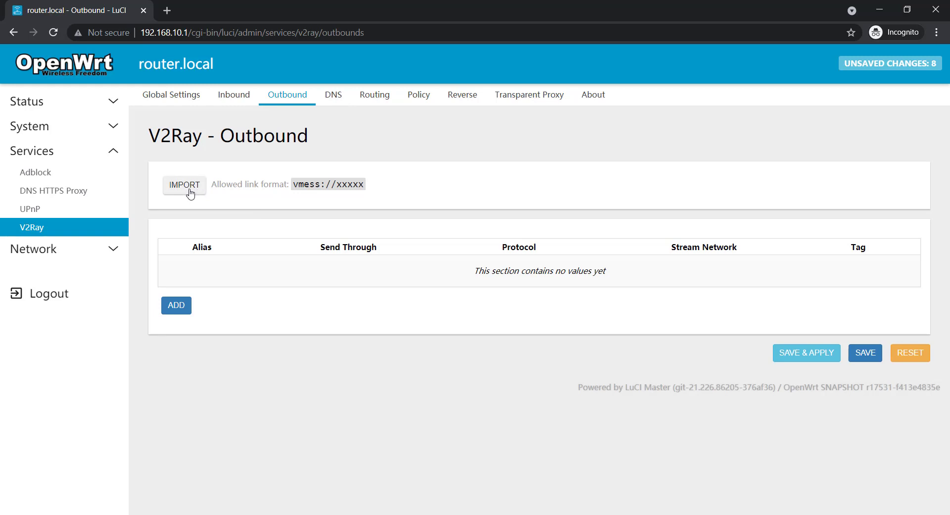
Step: Disable V2Ray's DNS feature and save the DNS settings
{"action": "left_click", "coordinate": [340, 102]}
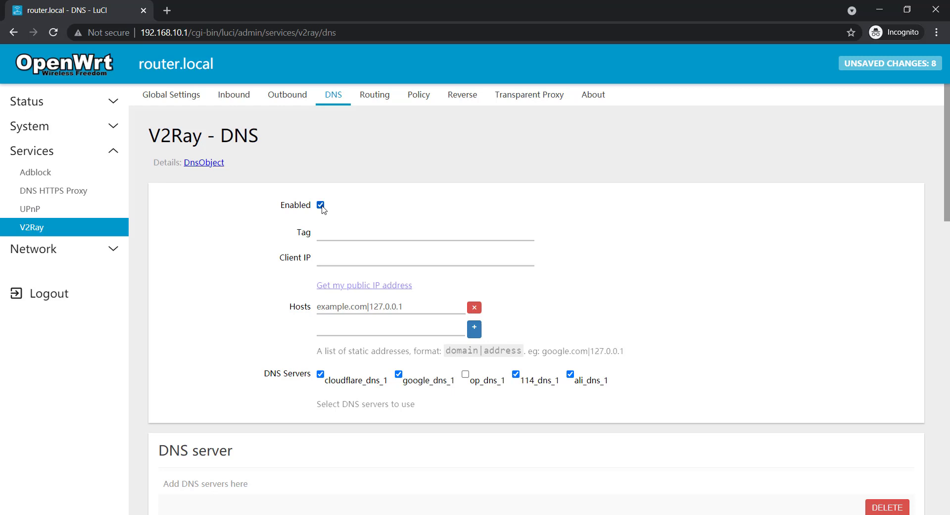
{"action": "scroll", "coordinate": [322, 209], "scroll_direction": "down", "scroll_amount": 3}
{"action": "scroll", "coordinate": [321, 208], "scroll_direction": "up", "scroll_amount": 3}
{"action": "scroll", "coordinate": [321, 209], "scroll_direction": "down", "scroll_amount": 15}
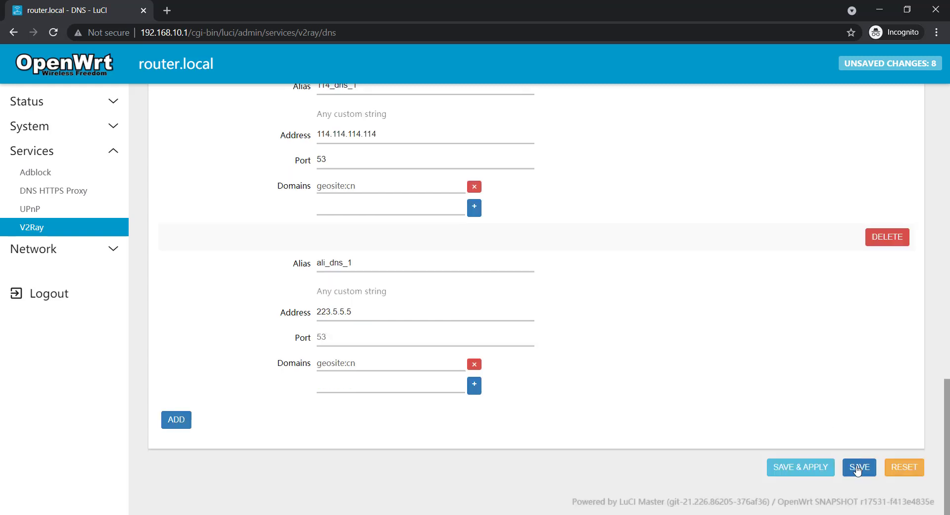
{"action": "left_click", "coordinate": [860, 467]}
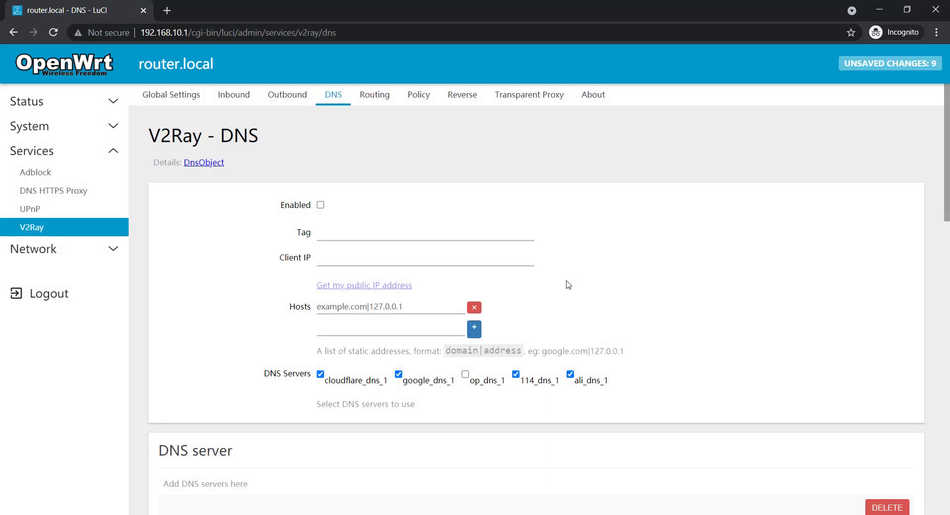
Step: In V2Ray's Routing settings, deselect direct_cn_ip, direct_cn_domain, direct_bt, route_dns, direct_dns, proxy_dns and direct_ntp
{"action": "left_click", "coordinate": [375, 99]}
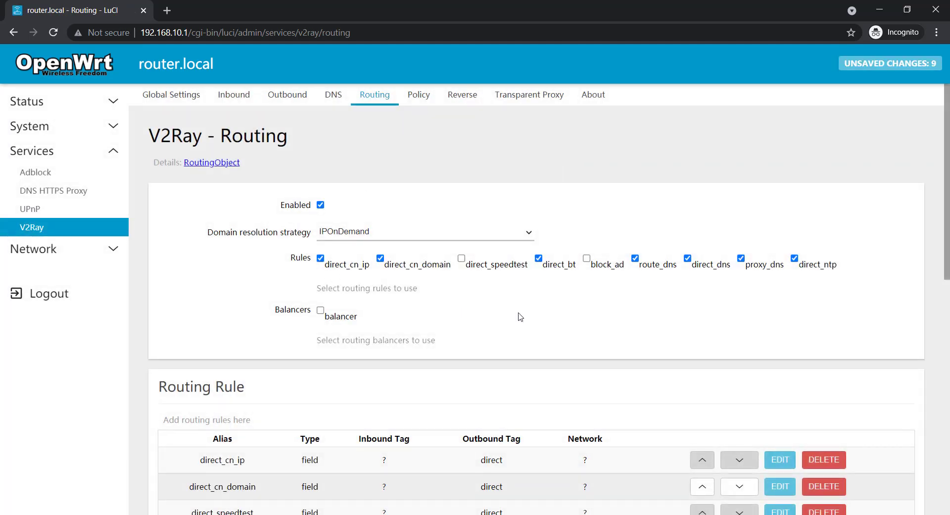
{"action": "left_click", "coordinate": [320, 259]}
{"action": "left_click", "coordinate": [380, 259]}
{"action": "left_click", "coordinate": [546, 267]}
{"action": "left_click", "coordinate": [636, 258]}
{"action": "left_click", "coordinate": [688, 258]}
{"action": "left_click", "coordinate": [741, 258]}
{"action": "left_click", "coordinate": [795, 260]}
{"action": "left_click", "coordinate": [538, 258]}
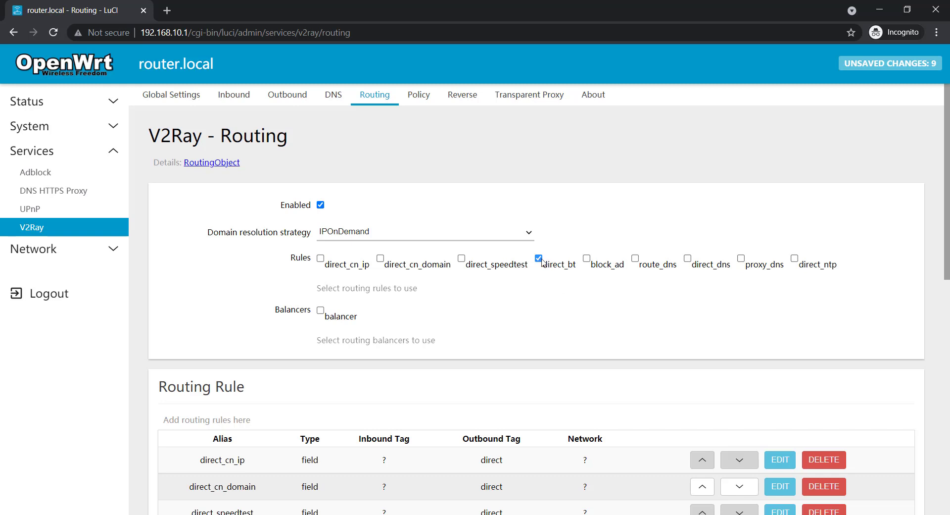
Step: Remove the selector entries from the routing balancer and save the routing settings
{"action": "scroll", "coordinate": [441, 316], "scroll_direction": "down", "scroll_amount": 2}
{"action": "left_click", "coordinate": [320, 187]}
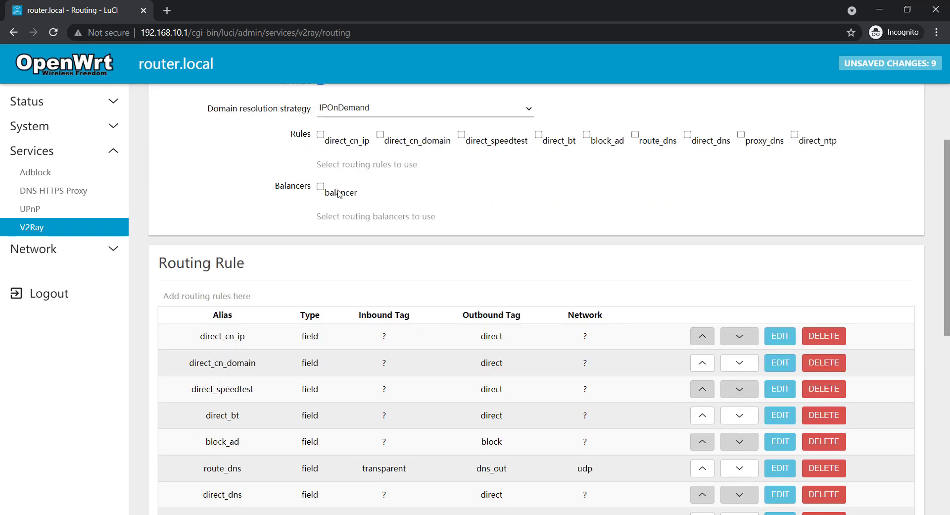
{"action": "scroll", "coordinate": [436, 396], "scroll_direction": "down", "scroll_amount": 6}
{"action": "left_click", "coordinate": [474, 391]}
{"action": "left_click", "coordinate": [474, 374]}
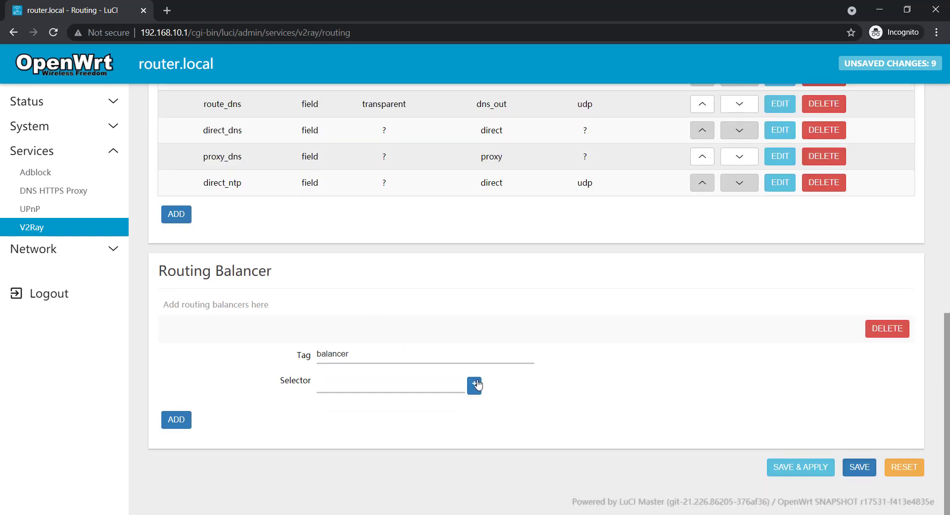
{"action": "scroll", "coordinate": [683, 369], "scroll_direction": "up", "scroll_amount": 10}
{"action": "scroll", "coordinate": [686, 361], "scroll_direction": "down", "scroll_amount": 10}
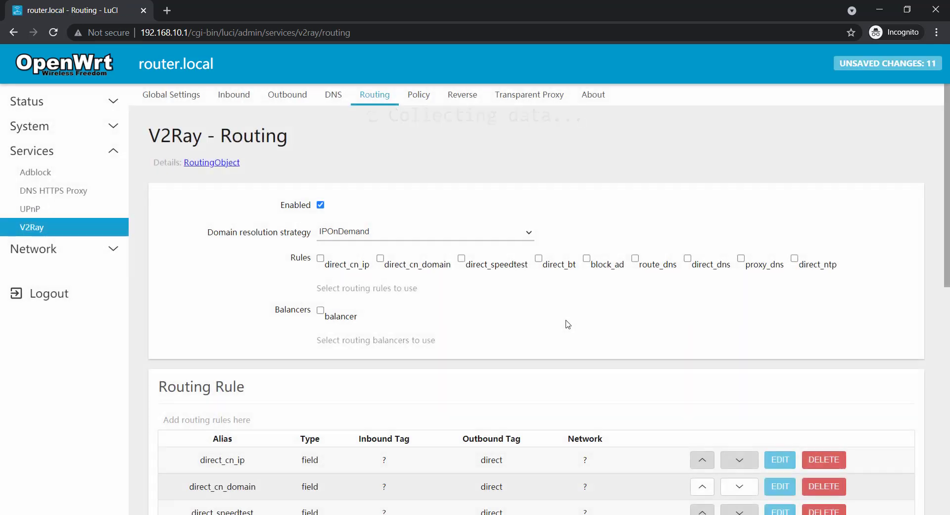
Step: Check V2Ray's Policy and Reverse settings, and open the Transparent Proxy settings
{"action": "left_click", "coordinate": [420, 102]}
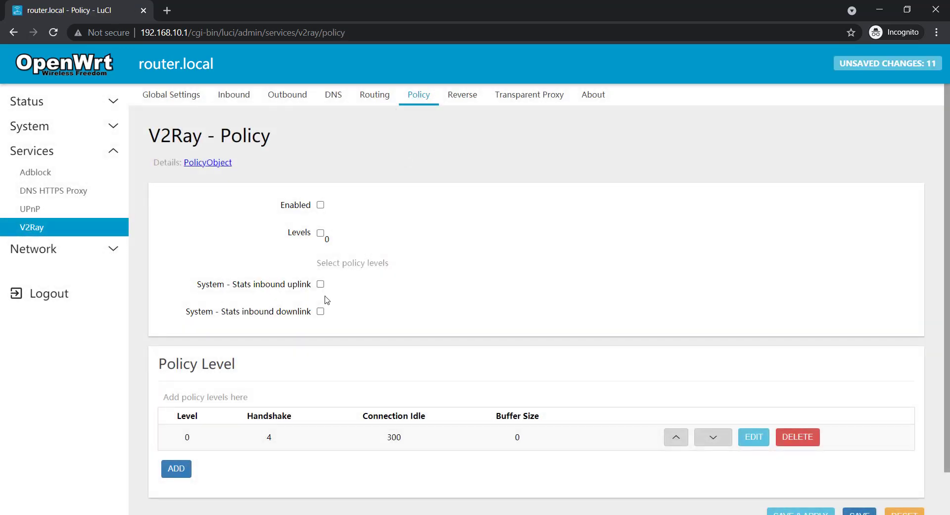
{"action": "left_click", "coordinate": [462, 102]}
{"action": "left_click", "coordinate": [512, 98]}
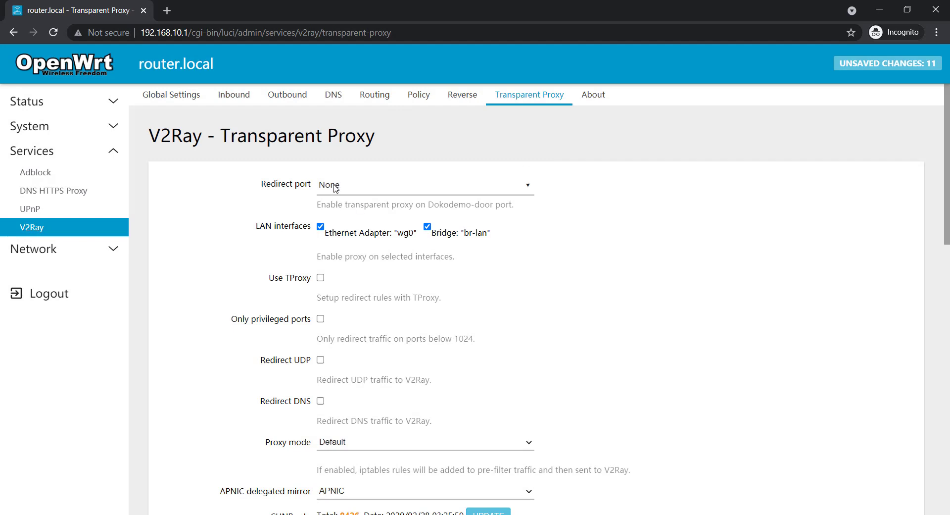
Step: Set the transparent proxy's redirect port to dokodemo_door - 1081 and deselect the wg0 LAN interface
{"action": "left_click", "coordinate": [336, 188]}
{"action": "left_click", "coordinate": [391, 220]}
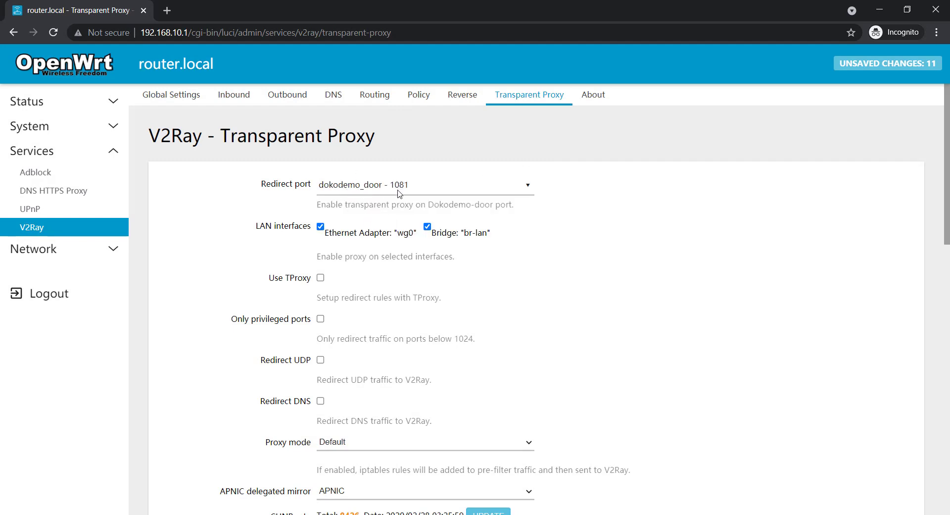
{"action": "left_click", "coordinate": [321, 228]}
Step: Review the proxy mode options, keep Default, and save the transparent proxy settings
{"action": "scroll", "coordinate": [455, 243], "scroll_direction": "down", "scroll_amount": 4}
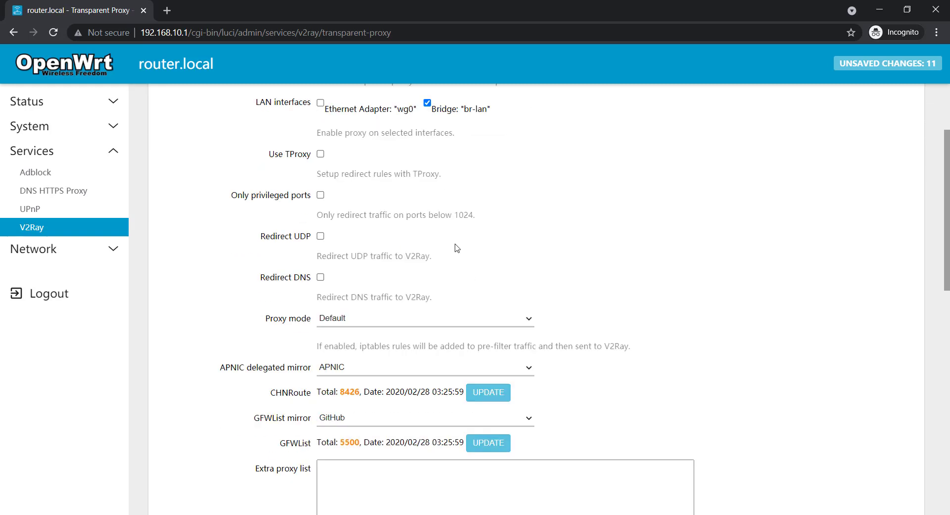
{"action": "left_click", "coordinate": [353, 258]}
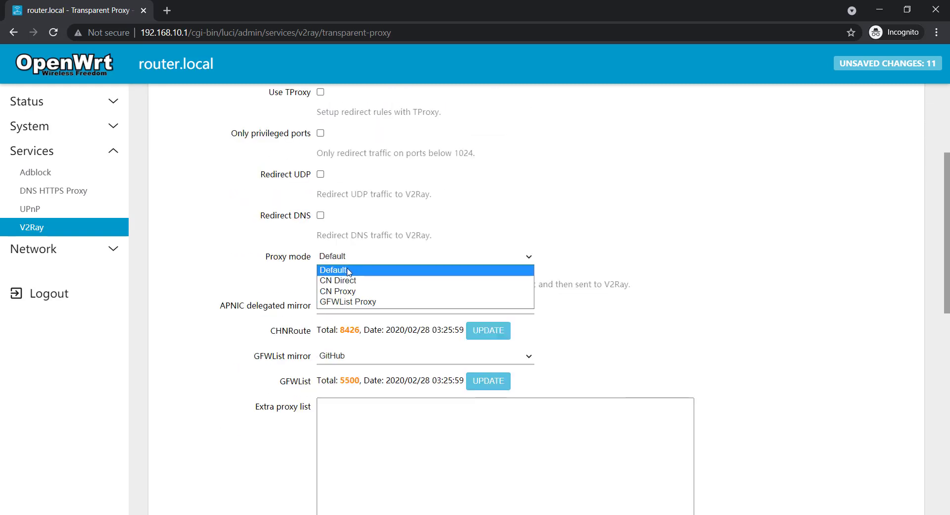
{"action": "left_click", "coordinate": [349, 272]}
{"action": "left_click", "coordinate": [350, 259]}
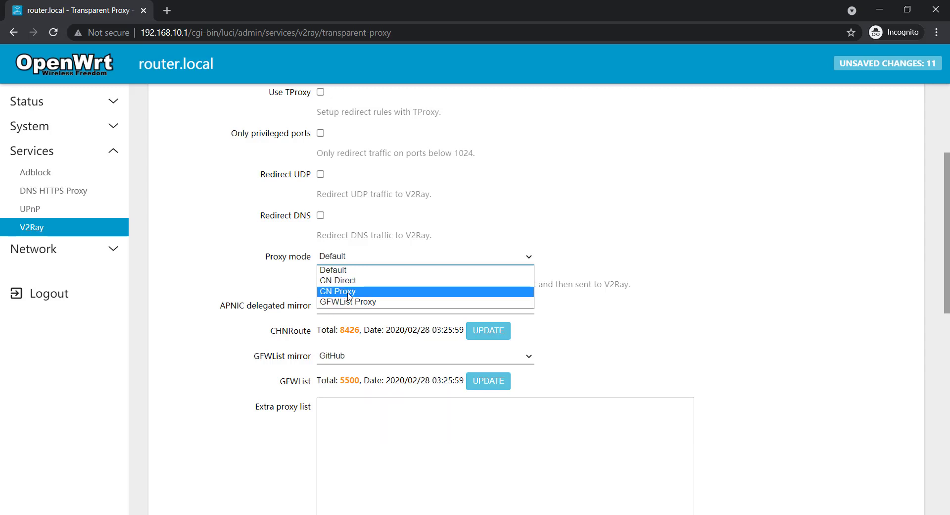
{"action": "left_click", "coordinate": [516, 262]}
{"action": "scroll", "coordinate": [505, 269], "scroll_direction": "down", "scroll_amount": 8}
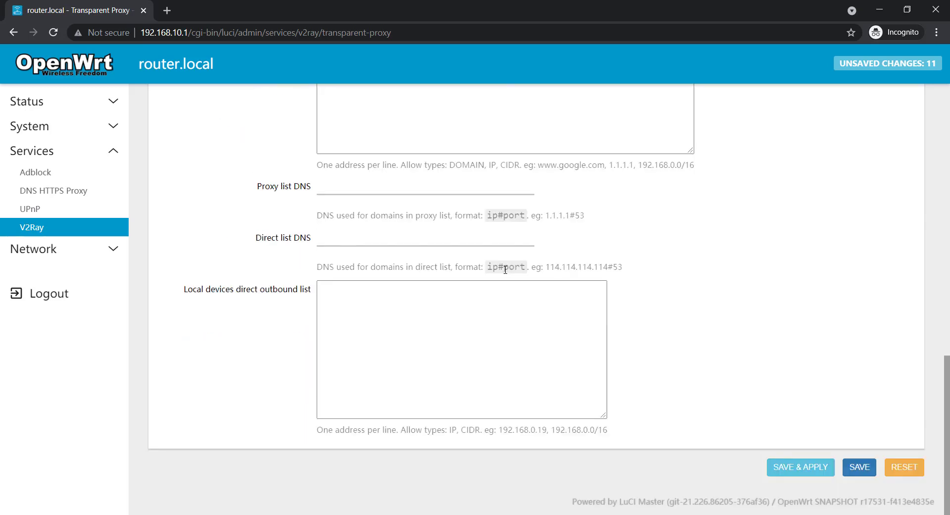
{"action": "left_click", "coordinate": [860, 467]}
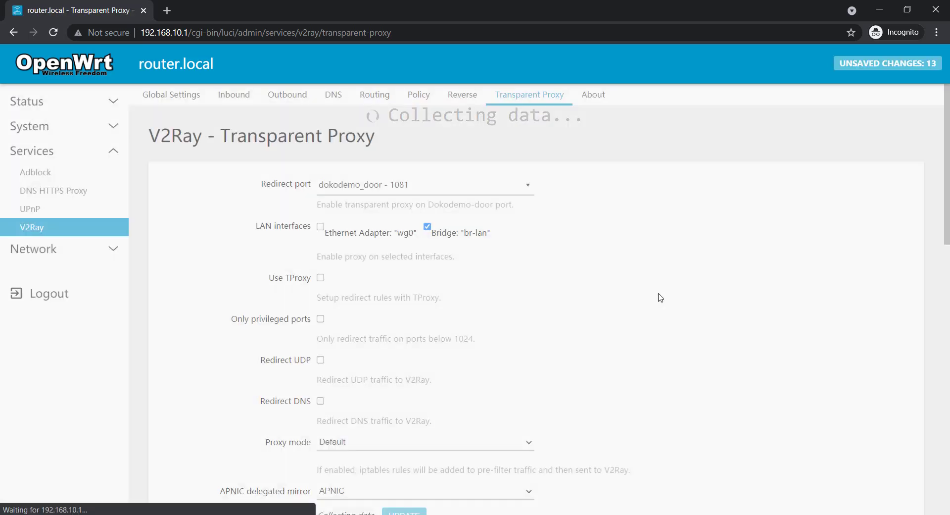
Step: Import the server's copied vmess:// link into V2Ray's Outbound list and acknowledge the import
{"action": "left_click", "coordinate": [281, 98]}
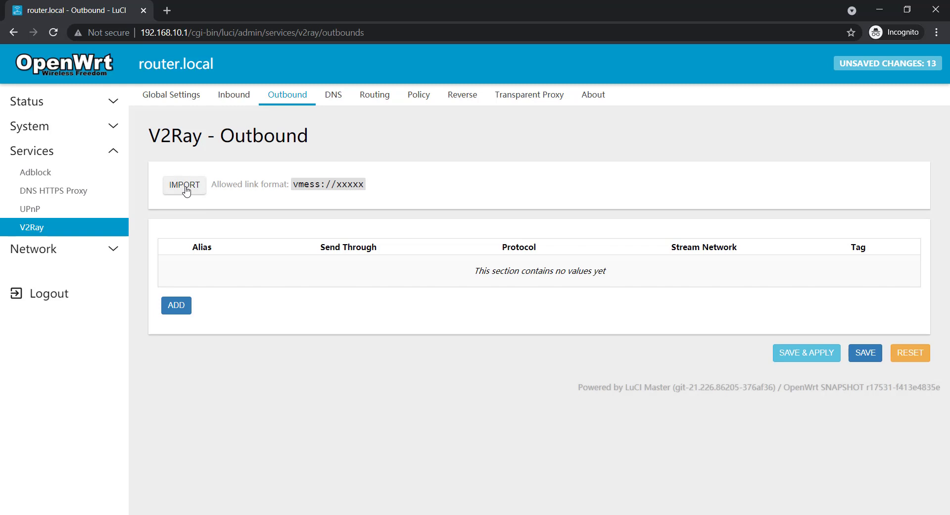
{"action": "left_click", "coordinate": [185, 188]}
{"action": "left_click", "coordinate": [421, 294]}
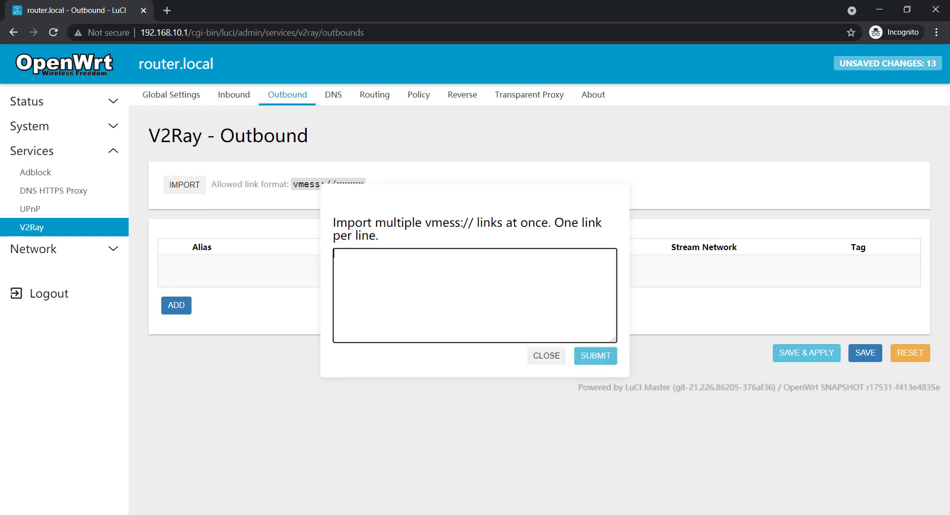
{"action": "key", "text": "alt+Tab"}
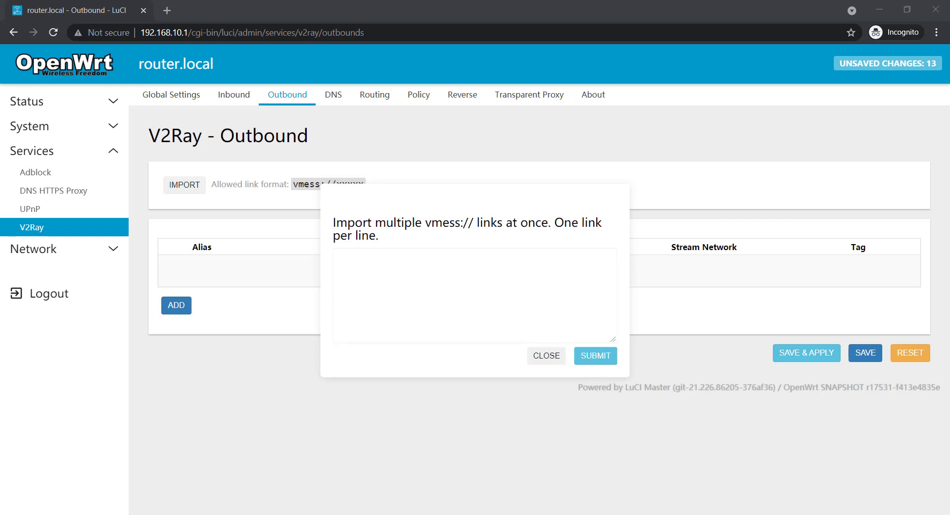
{"action": "right_click", "coordinate": [420, 286]}
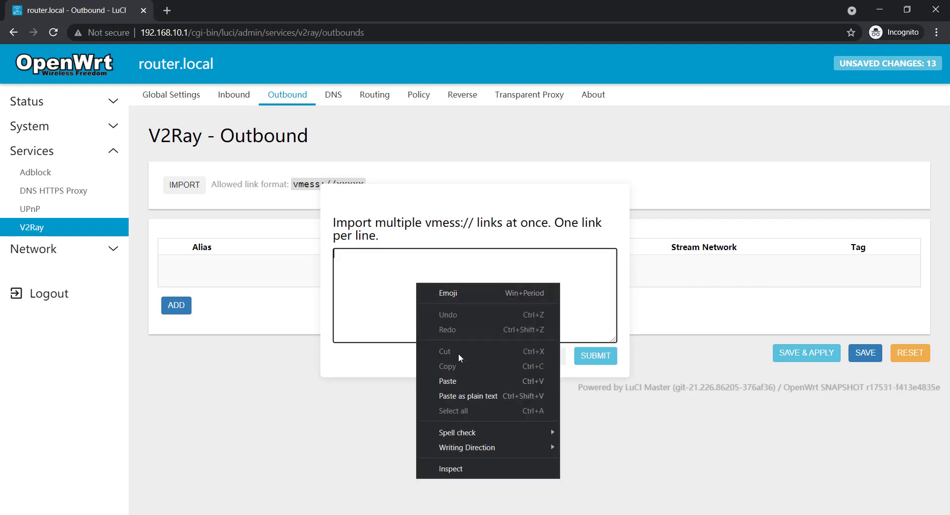
{"action": "left_click", "coordinate": [458, 364]}
{"action": "left_click", "coordinate": [594, 355]}
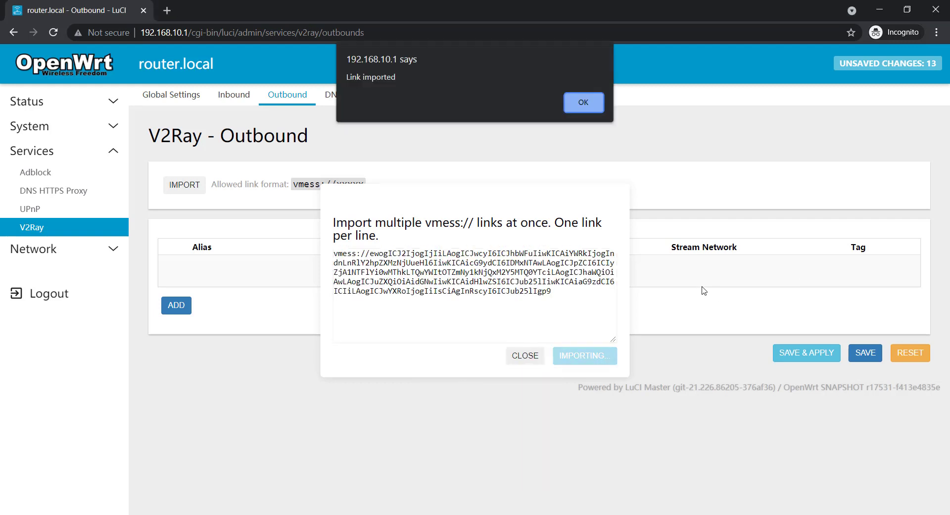
{"action": "left_click", "coordinate": [586, 106]}
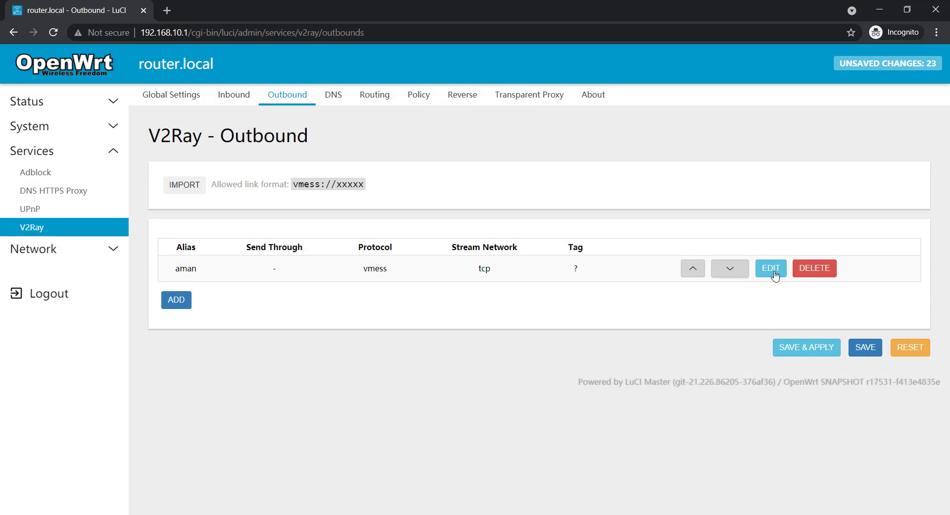
Step: Open the imported vmess outbound for editing and set its alias to upcloud-sg
{"action": "left_click", "coordinate": [771, 269]}
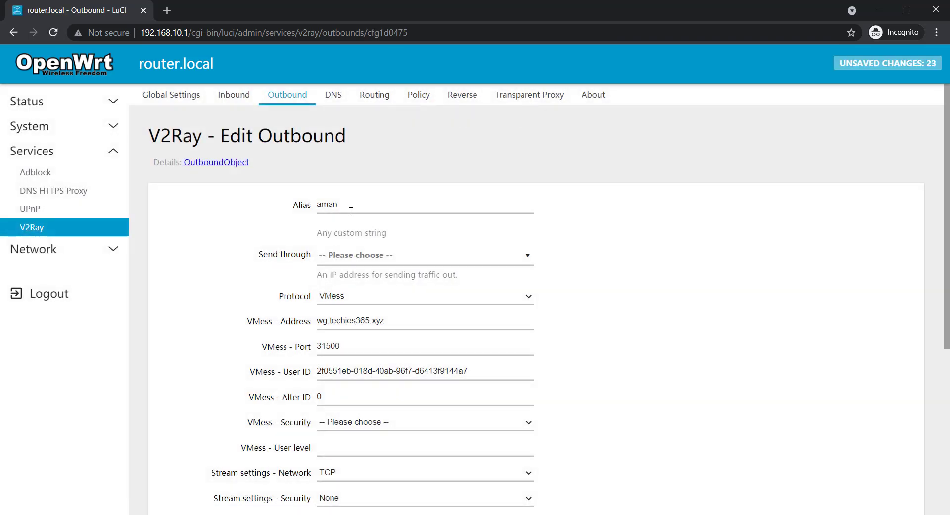
{"action": "double_click", "coordinate": [351, 211]}
{"action": "type", "text": "upcloud-sg"}
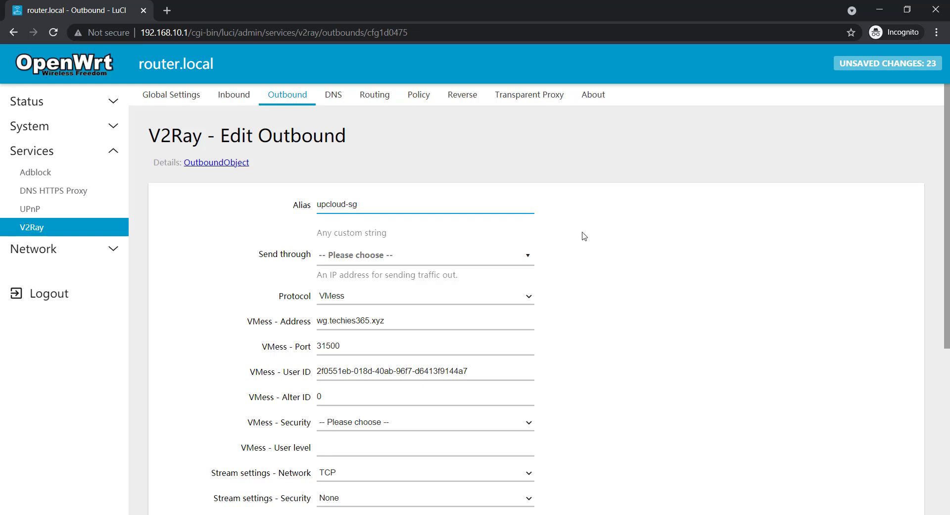
Step: Save the edited upcloud-sg outbound with its remaining settings as imported
{"action": "left_click", "coordinate": [602, 229]}
{"action": "scroll", "coordinate": [594, 257], "scroll_direction": "down", "scroll_amount": 5}
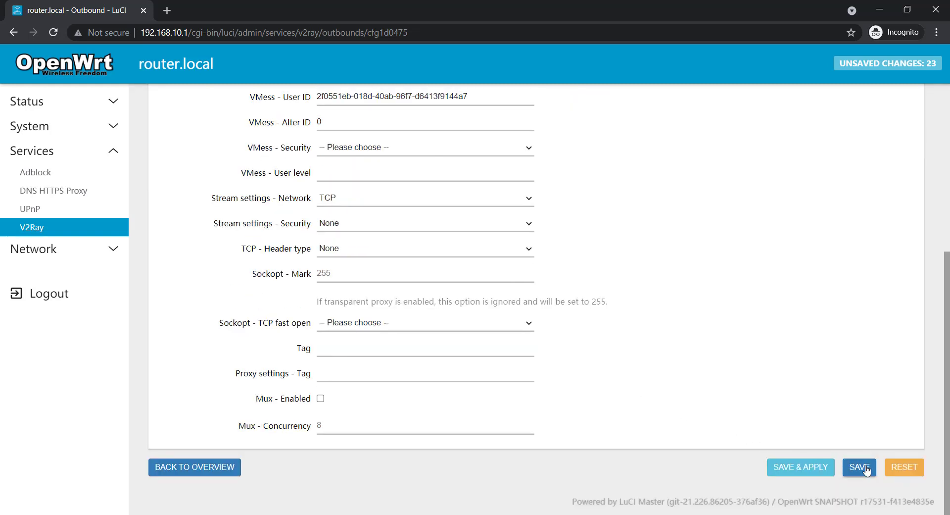
{"action": "left_click", "coordinate": [864, 468]}
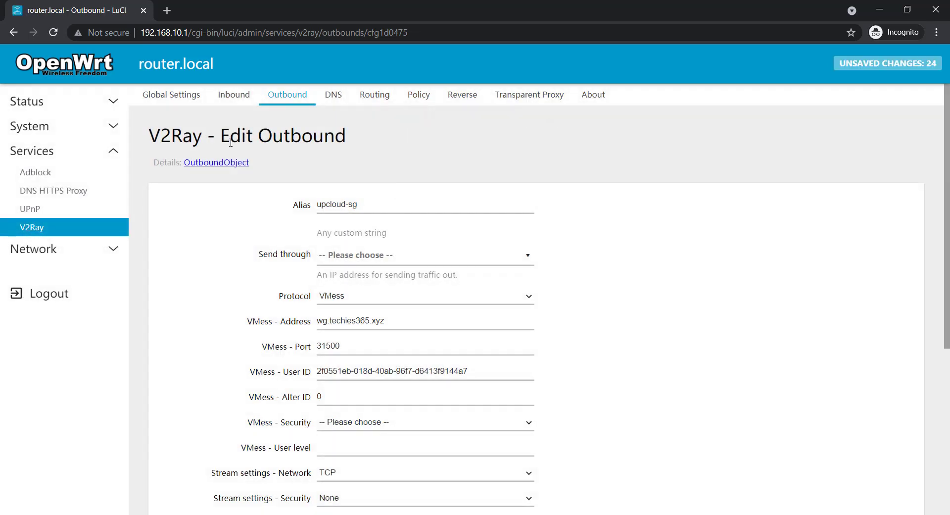
Step: In V2Ray's global settings, enable the service, the upcloud-sg outbound and stats, and save and apply the configuration
{"action": "left_click", "coordinate": [180, 101]}
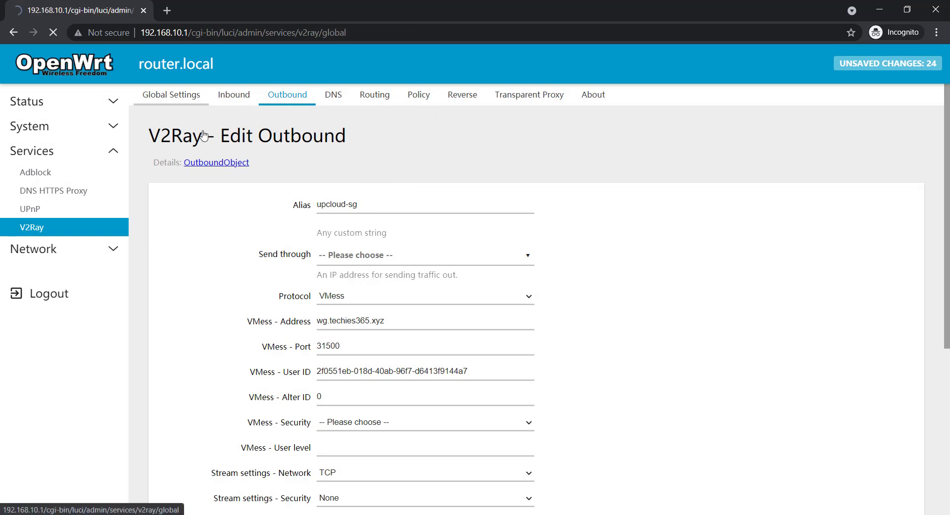
{"action": "scroll", "coordinate": [377, 296], "scroll_direction": "down", "scroll_amount": 5}
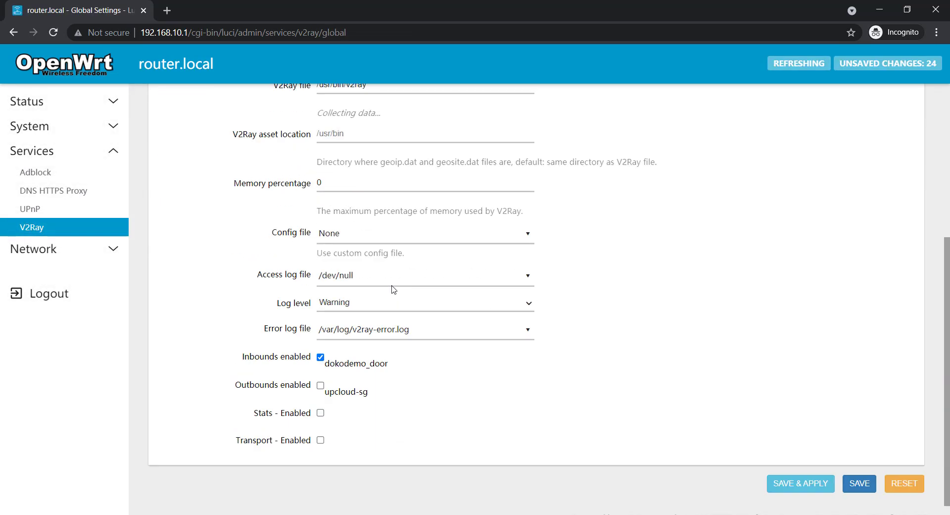
{"action": "left_click", "coordinate": [320, 412]}
{"action": "left_click", "coordinate": [320, 385]}
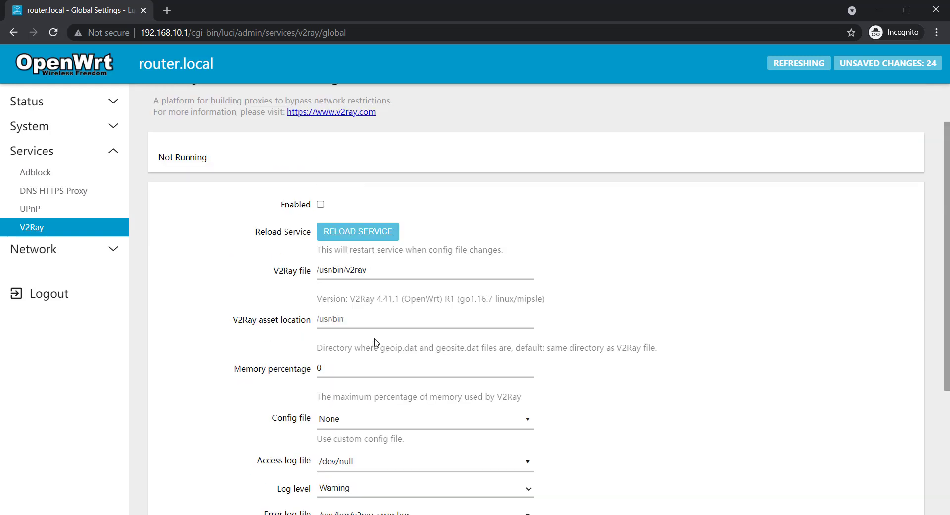
{"action": "scroll", "coordinate": [367, 346], "scroll_direction": "up", "scroll_amount": 4}
{"action": "left_click", "coordinate": [320, 204]}
{"action": "scroll", "coordinate": [726, 373], "scroll_direction": "down", "scroll_amount": 5}
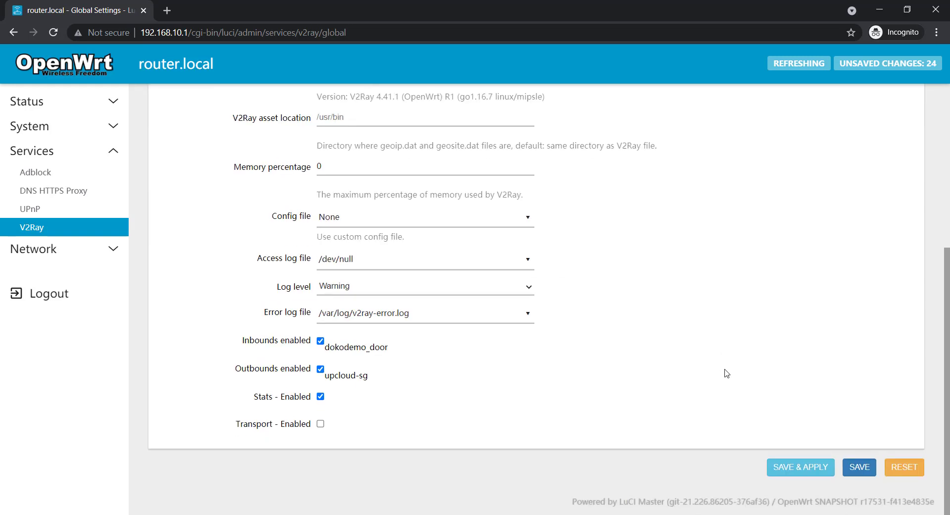
{"action": "left_click", "coordinate": [806, 468]}
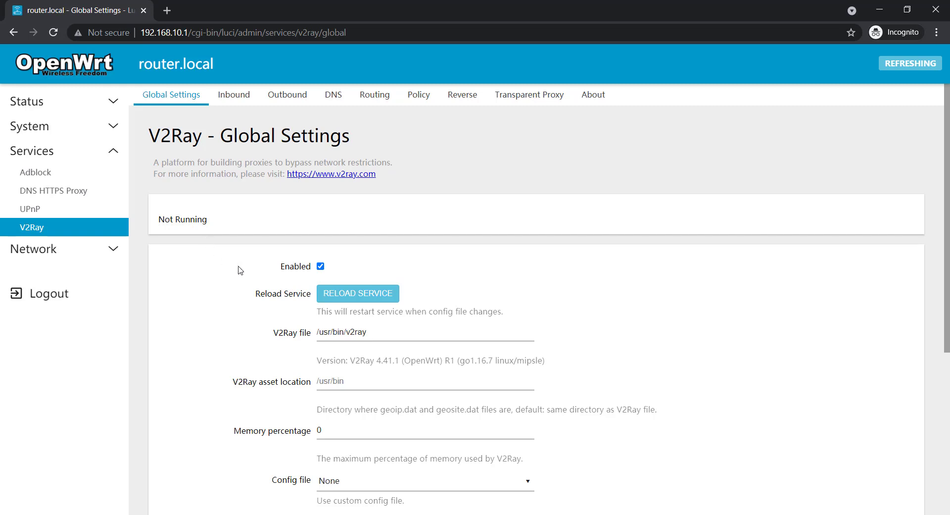
Step: Reload the V2Ray service, enable the upcloud-sg outbound again, and save and apply the global settings
{"action": "left_click", "coordinate": [342, 301]}
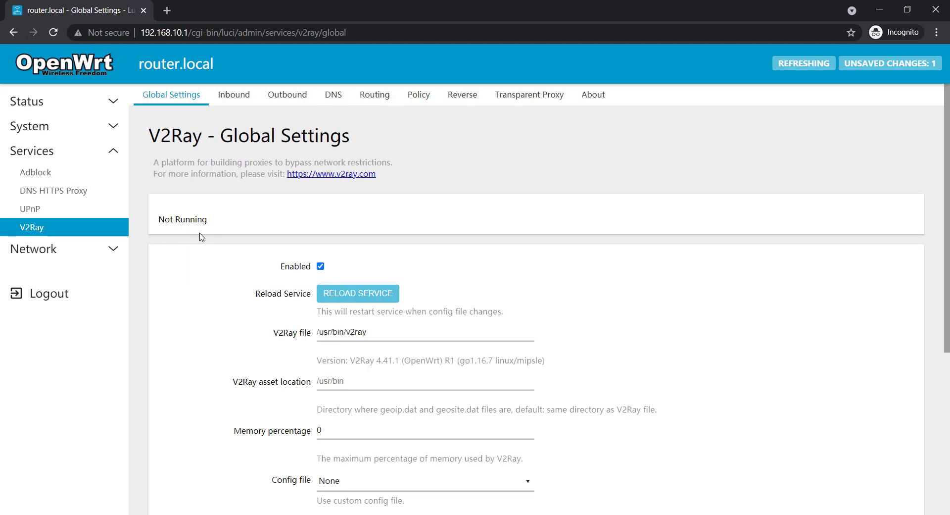
{"action": "scroll", "coordinate": [201, 237], "scroll_direction": "down", "scroll_amount": 5}
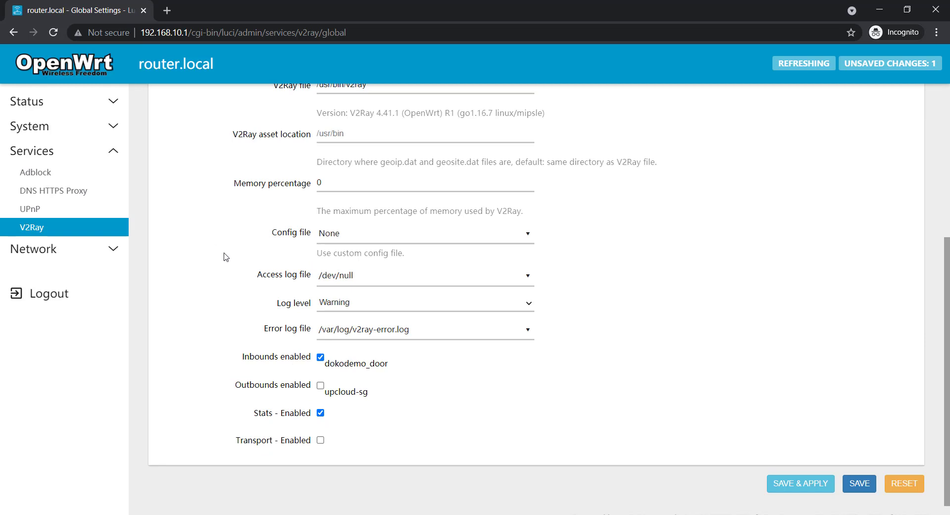
{"action": "left_click", "coordinate": [320, 386]}
{"action": "left_click", "coordinate": [794, 491]}
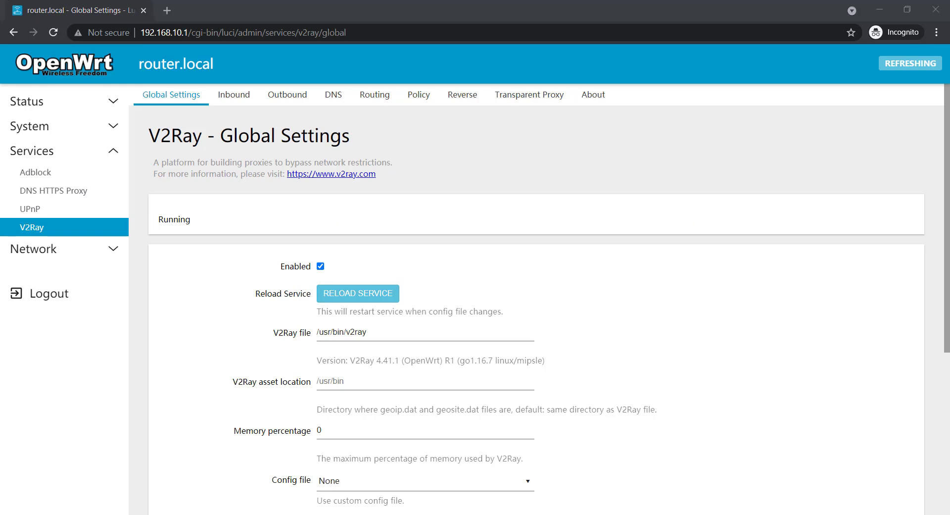
Step: Open an IP address checker and whatismyip.com in separate new tabs, and check the reported ISP and public IPv4 address
{"action": "left_click", "coordinate": [167, 11]}
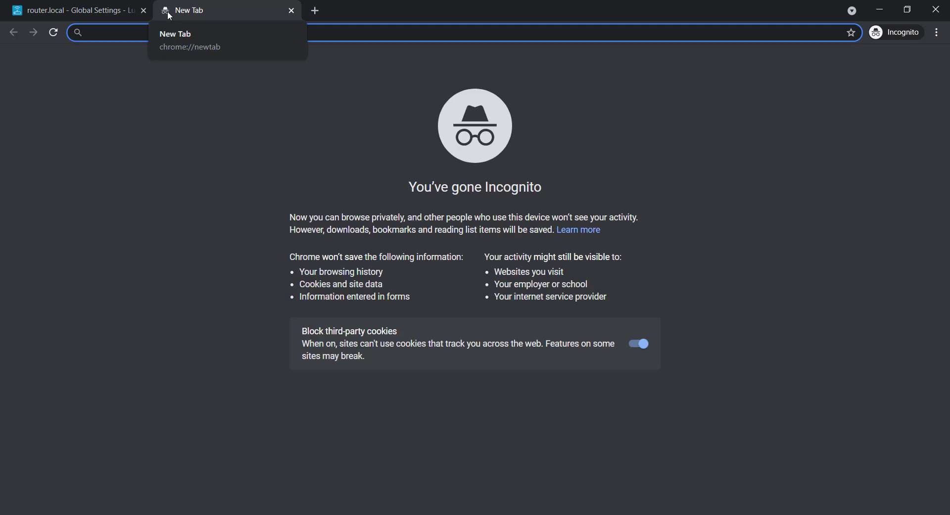
{"action": "key", "text": "ctrl+t"}
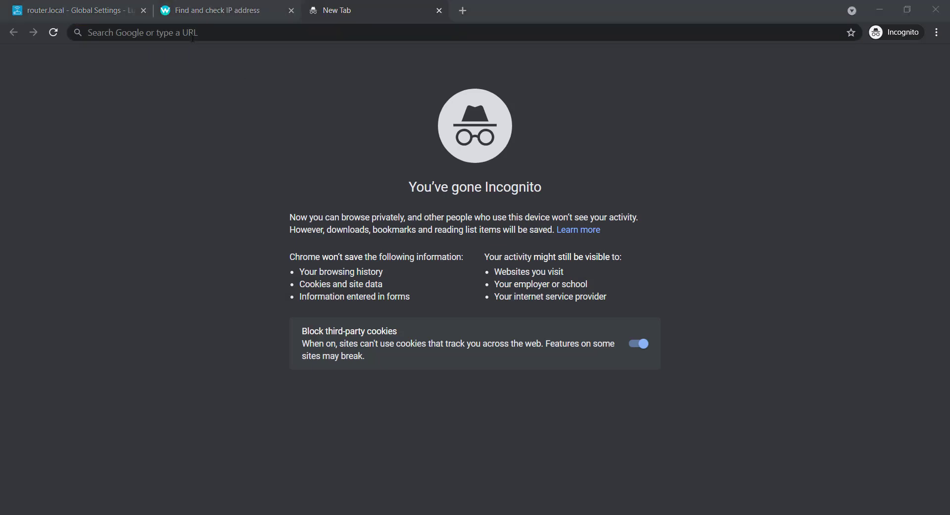
{"action": "left_click", "coordinate": [193, 33]}
{"action": "type", "text": "whatis"}
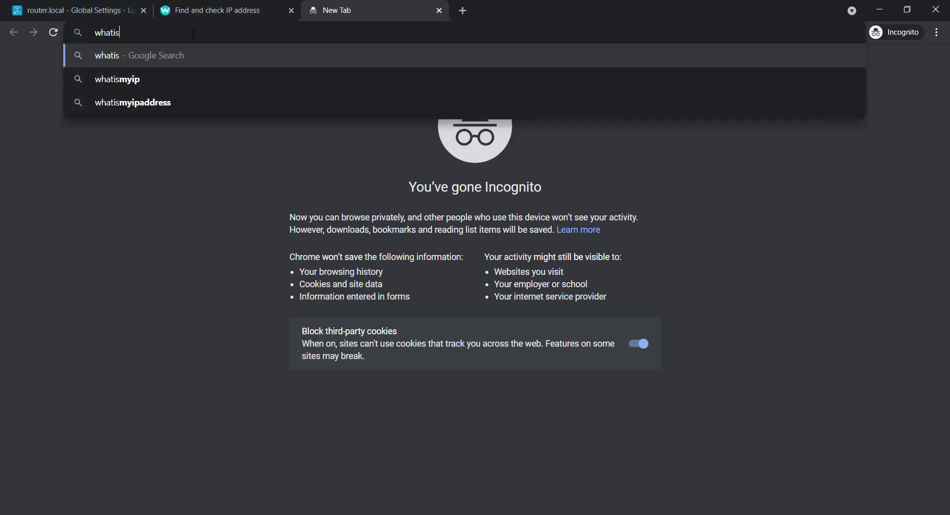
{"action": "type", "text": "myip"}
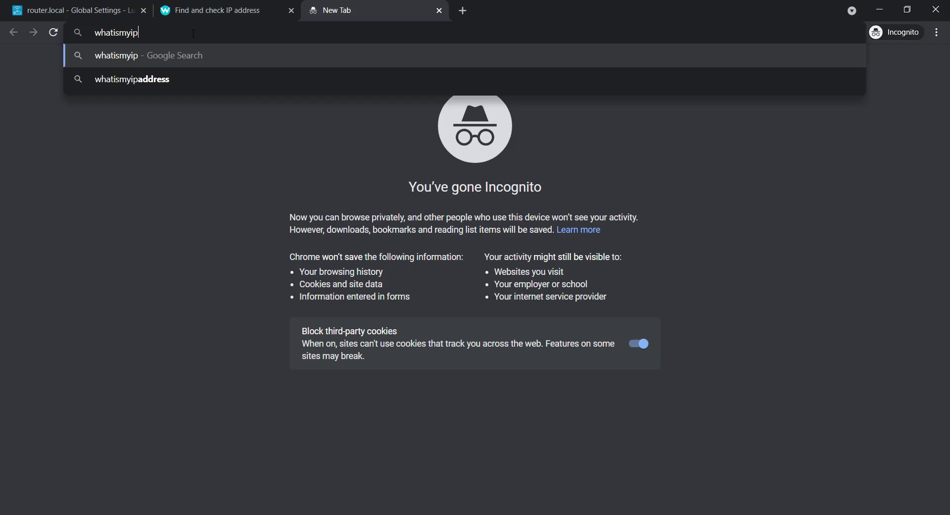
{"action": "type", "text": ".com"}
{"action": "key", "text": "Return"}
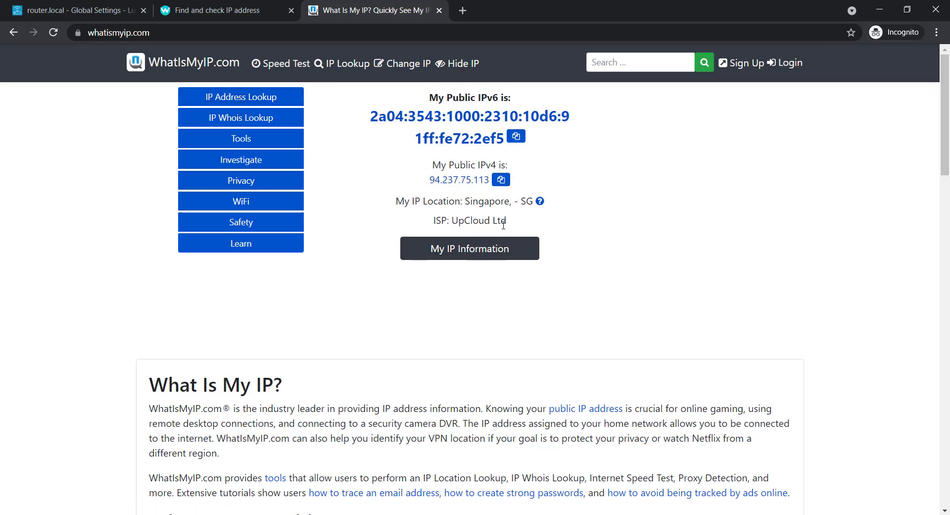
{"action": "left_click_drag", "start_coordinate": [516, 226], "coordinate": [432, 223]}
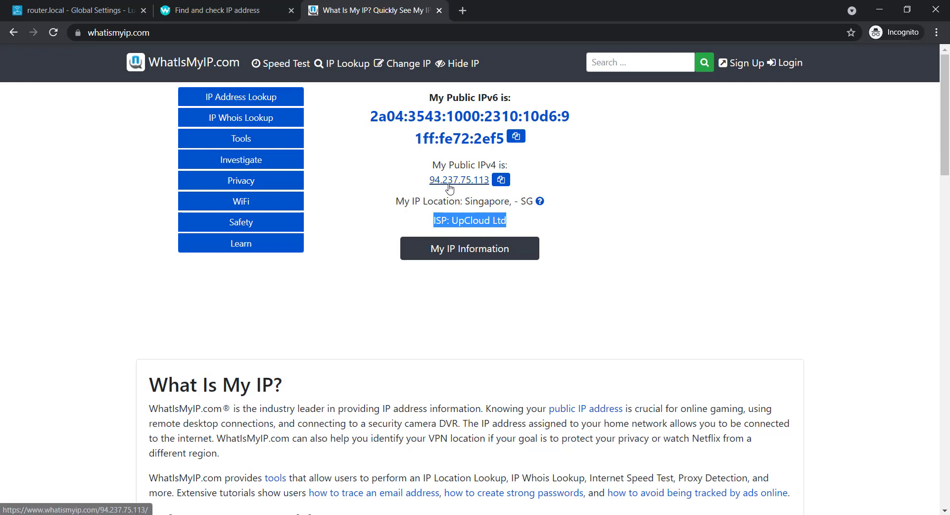
{"action": "left_click_drag", "start_coordinate": [419, 181], "coordinate": [489, 181]}
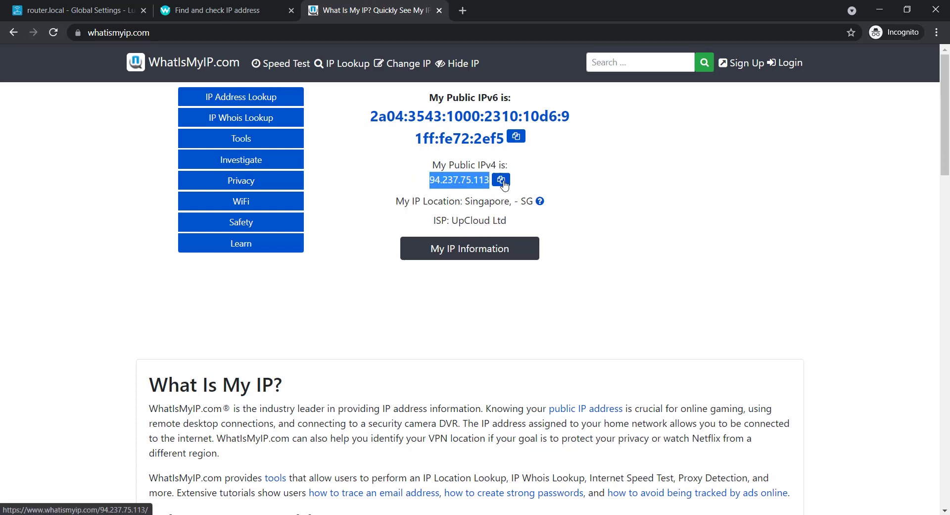
{"action": "left_click", "coordinate": [585, 184]}
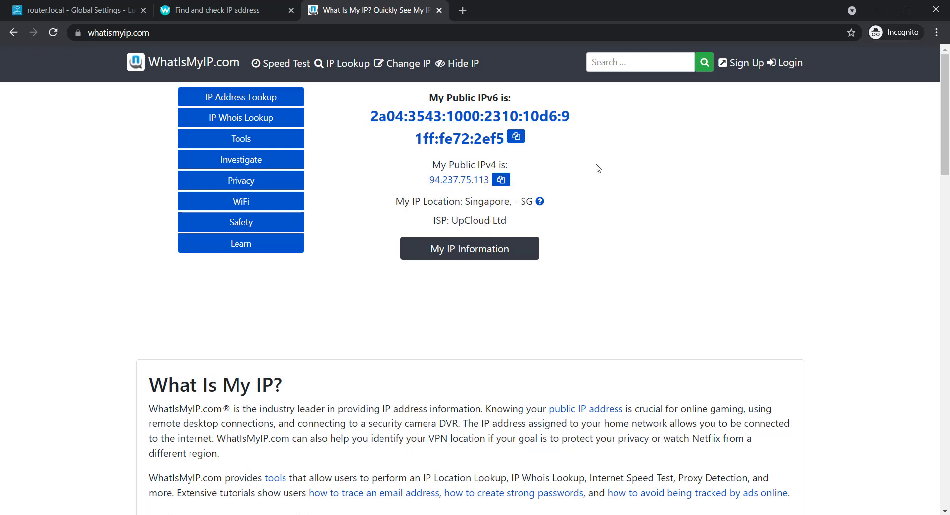